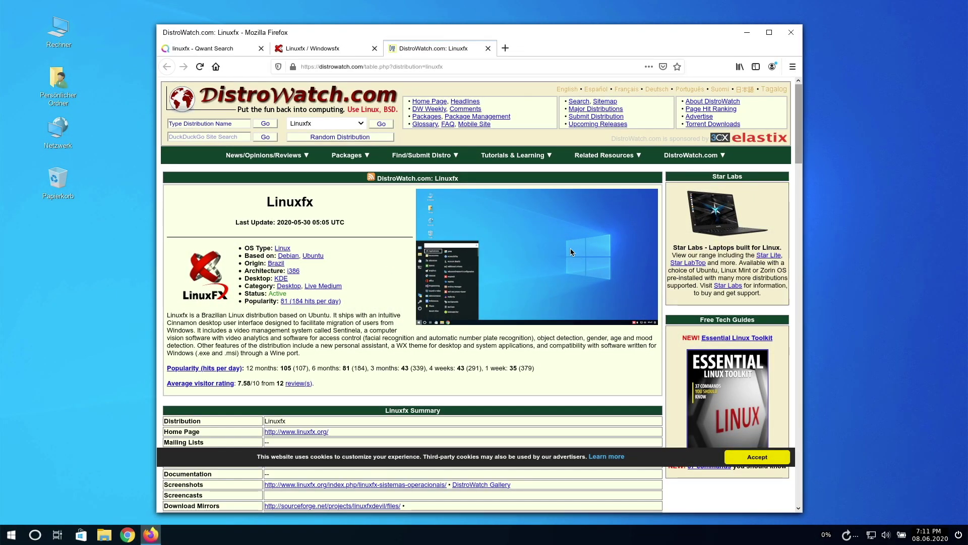
Open the Windowsfx 10 page for PC (64 Bits somente) on the Windowsfx website and read through to its download links.
left_click(342, 47)
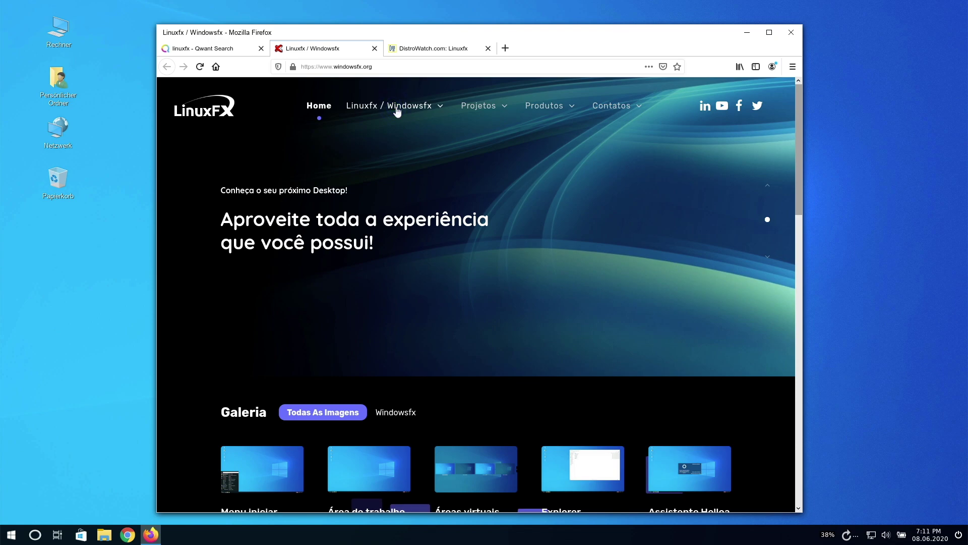
mouse_move(431, 111)
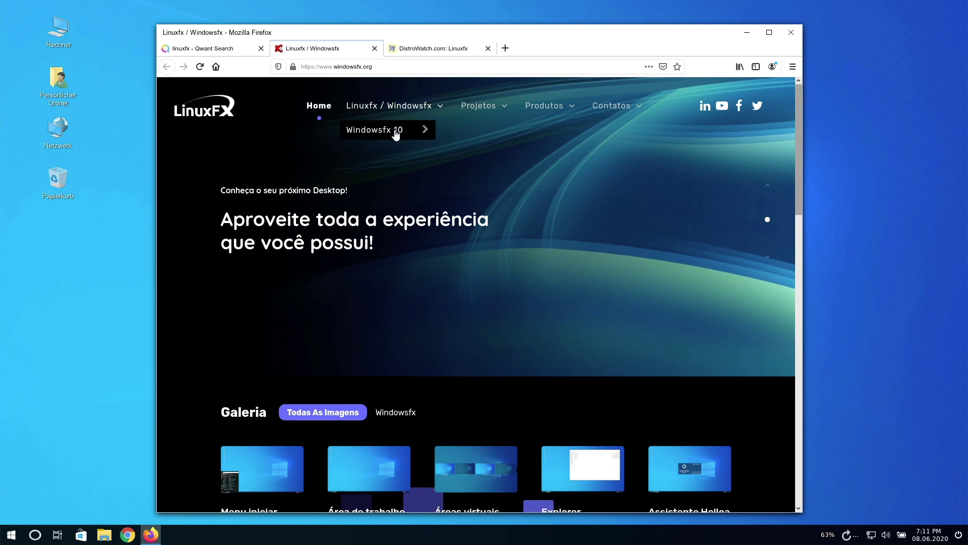
mouse_move(408, 132)
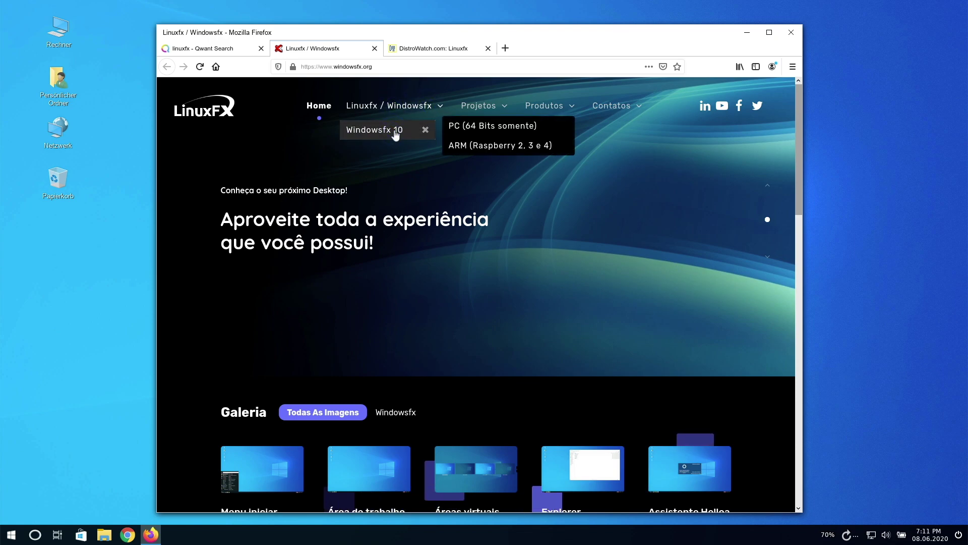
left_click(472, 130)
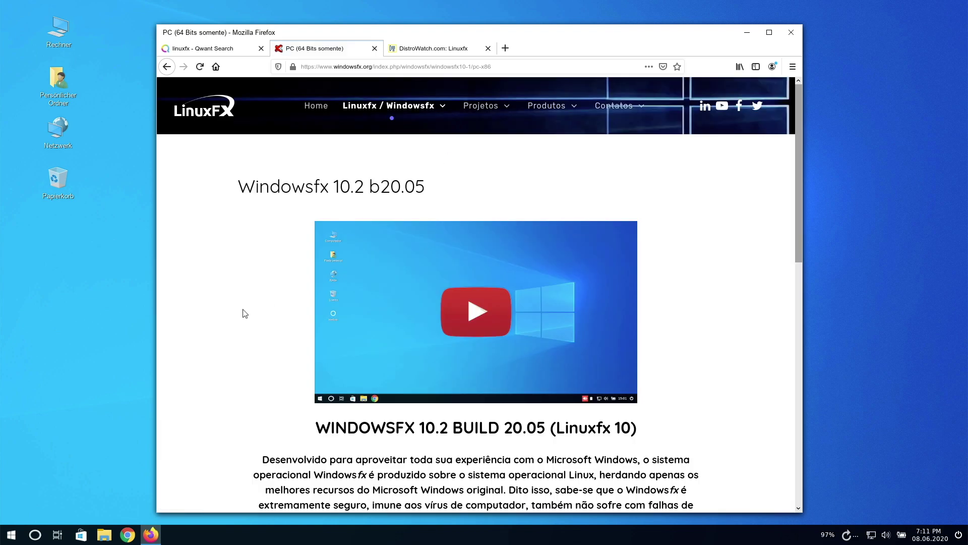
scroll(251, 284, "down", 2)
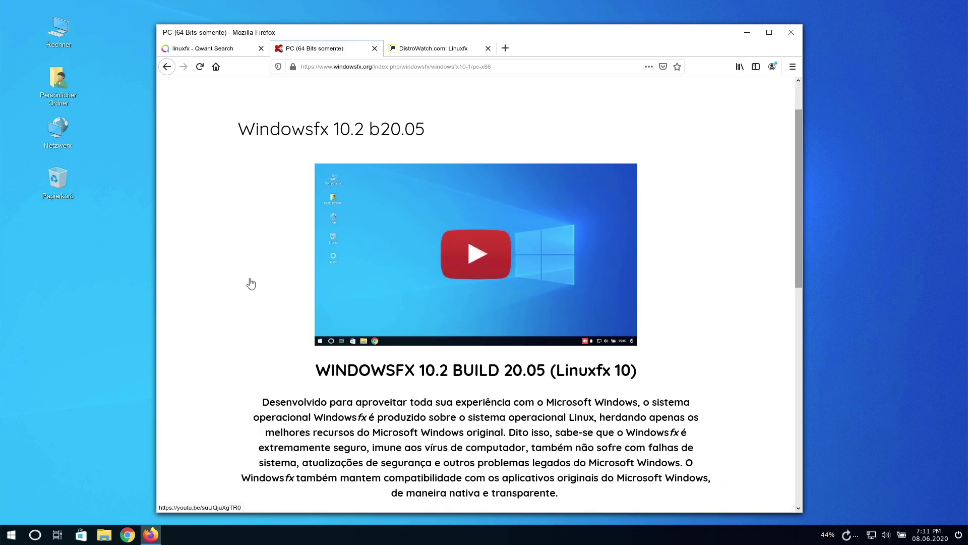
scroll(251, 284, "down", 3)
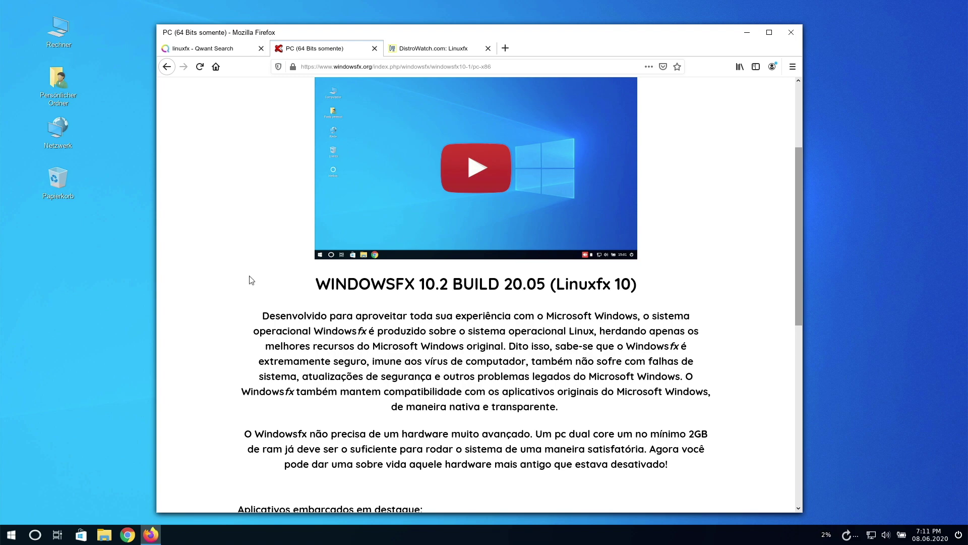
scroll(251, 280, "down", 3)
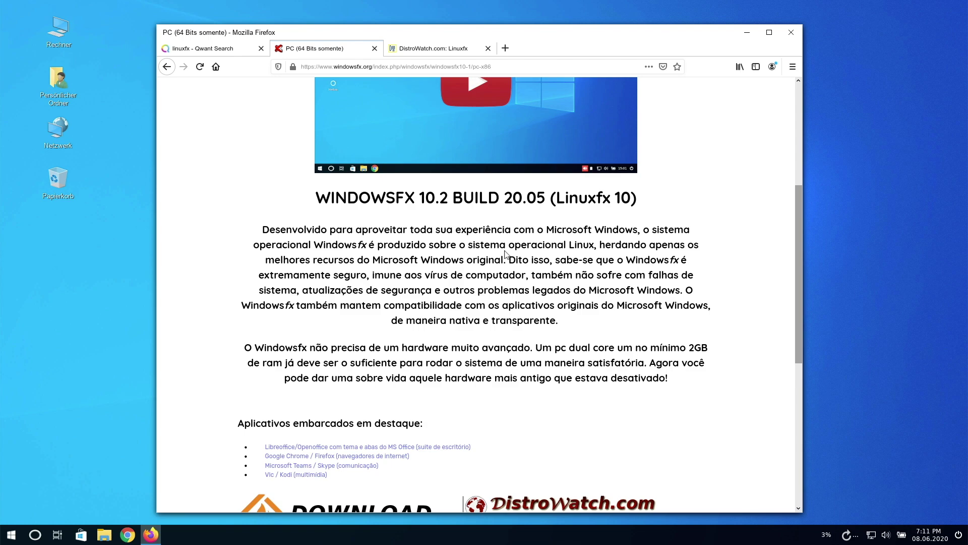
scroll(226, 277, "down", 5)
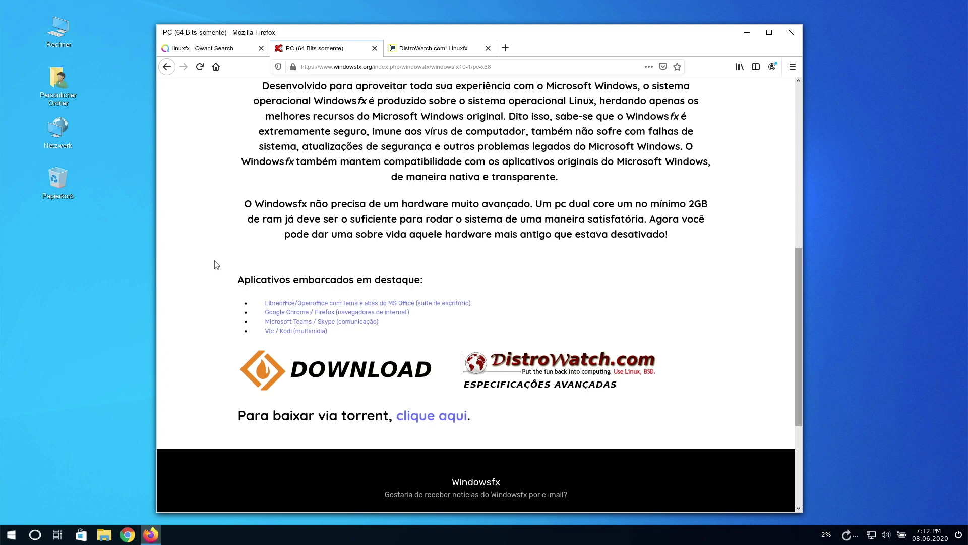
Try to download linuxfx10.2-wx-lts.iso from the SourceForge project page using the Save File option, and dismiss the download dialog.
middle_click(232, 363)
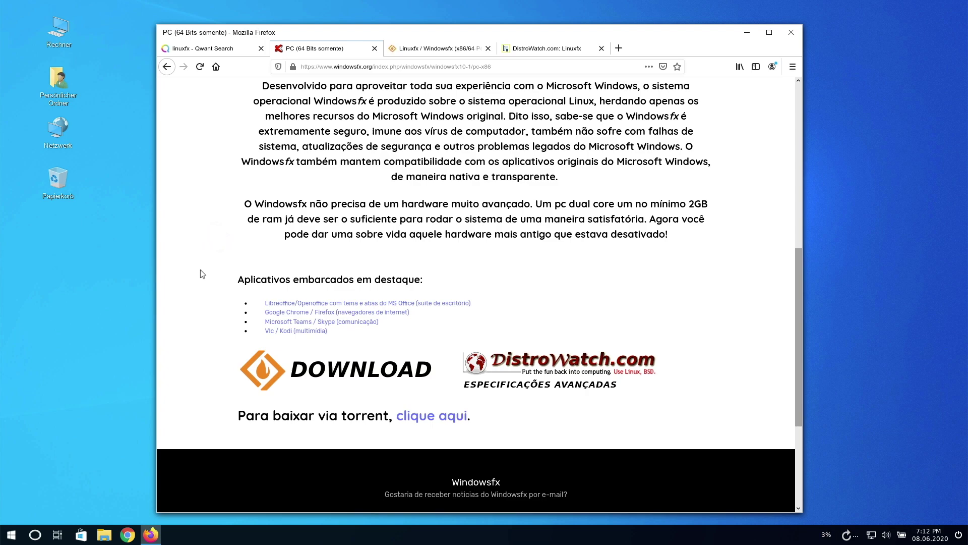
left_click(341, 374)
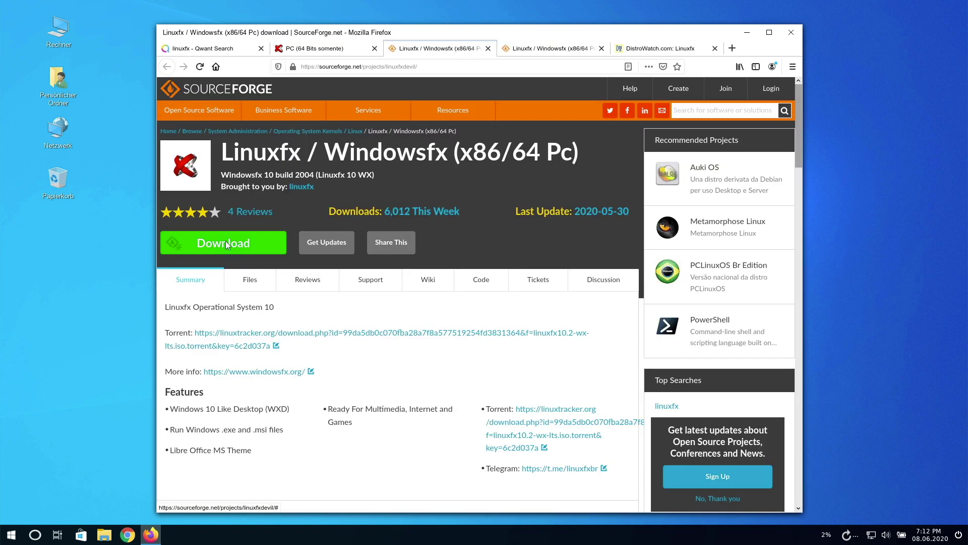
left_click(226, 244)
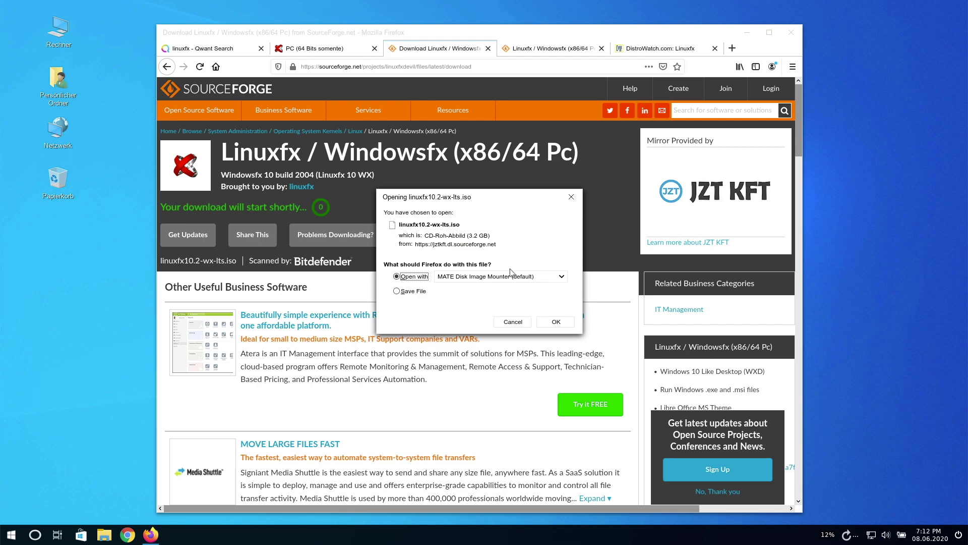
left_click(413, 292)
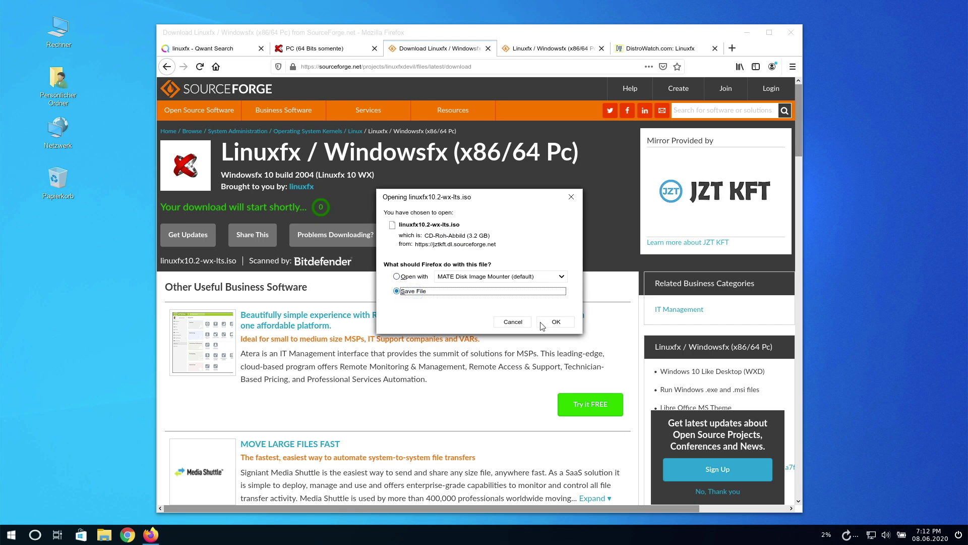
left_click(519, 322)
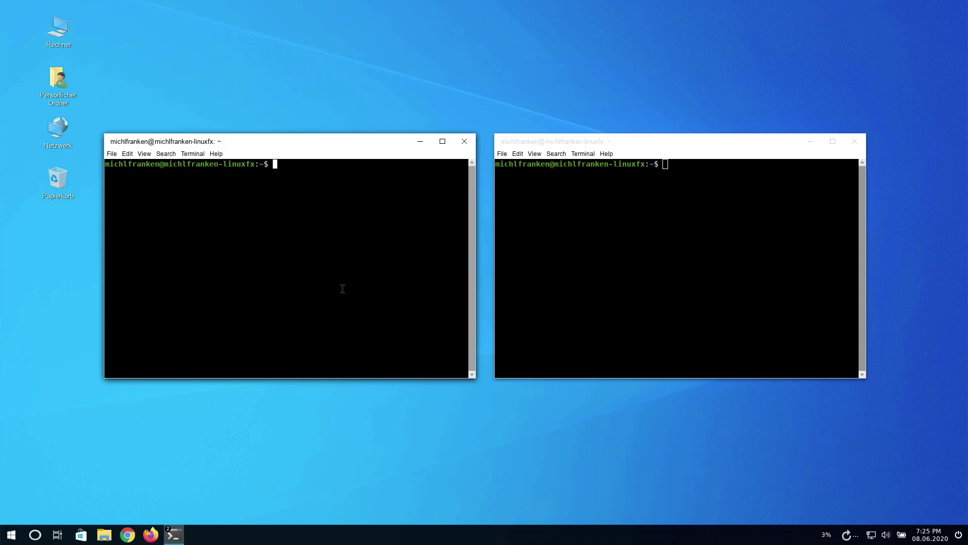
Check disk usage with df -h in the first terminal and memory usage with htop in the second.
type("df -h")
key("Return")
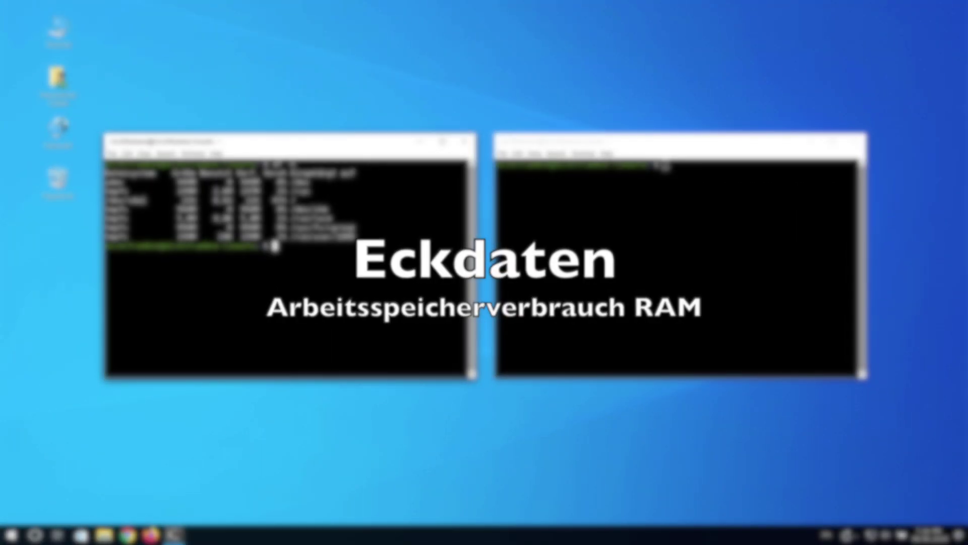
left_click(683, 257)
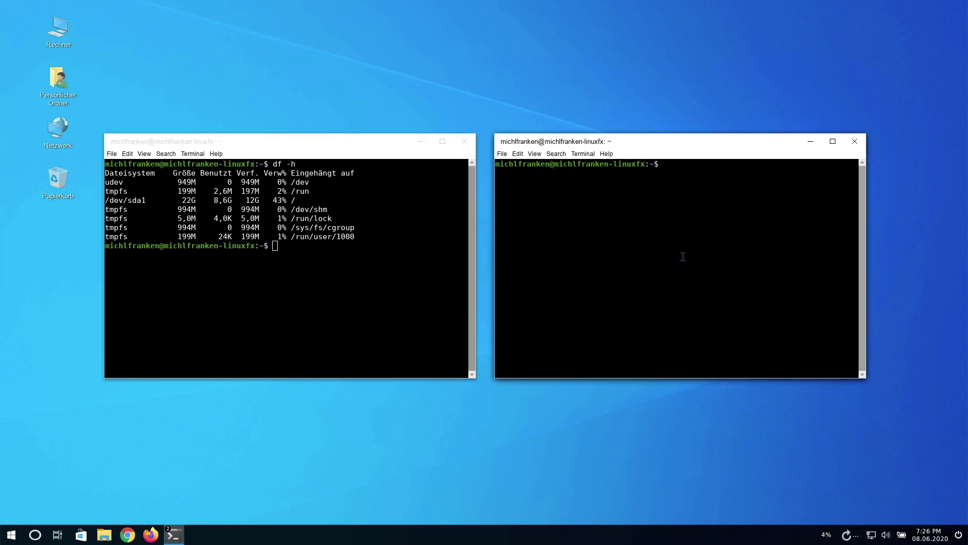
type("htop")
key("Return")
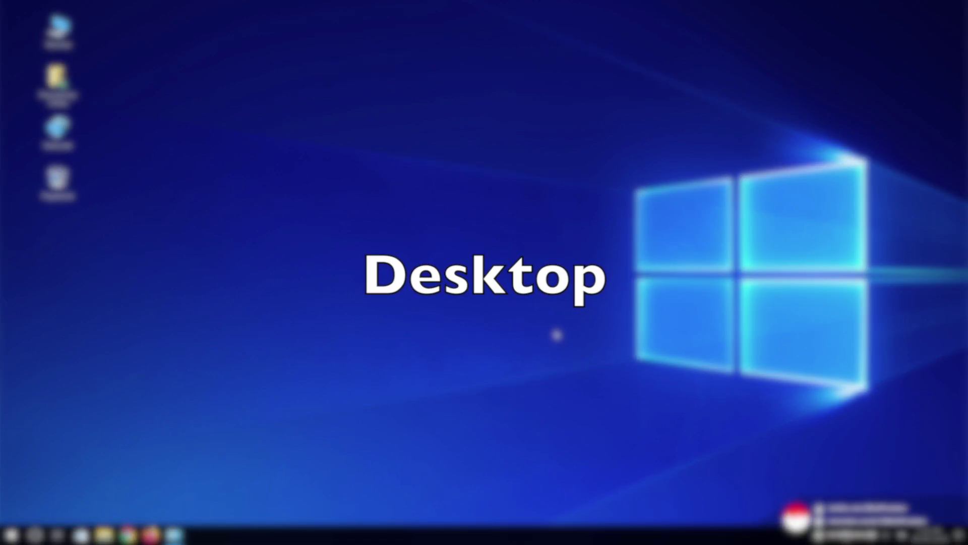
View the system information window and close it, and browse the Grafik applications in the start menu.
left_click(177, 535)
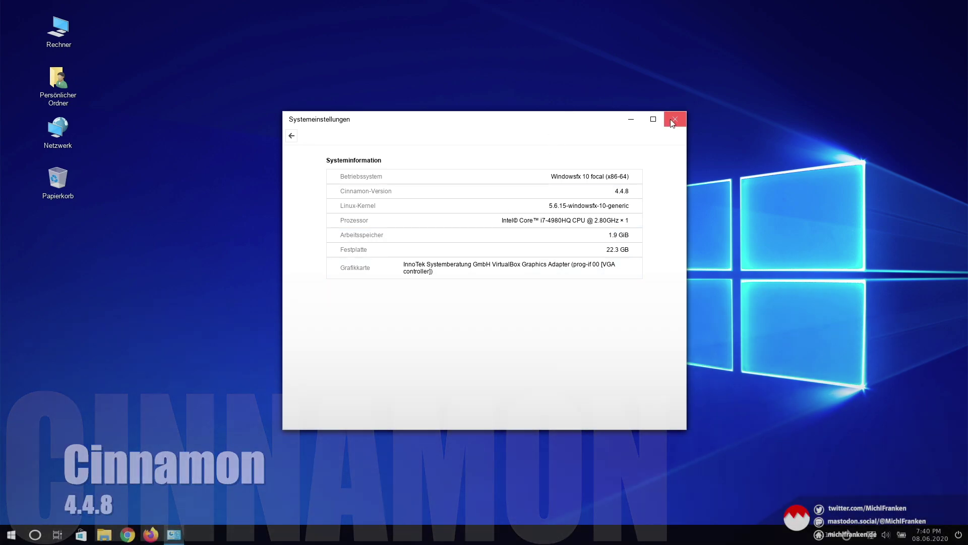
left_click(673, 120)
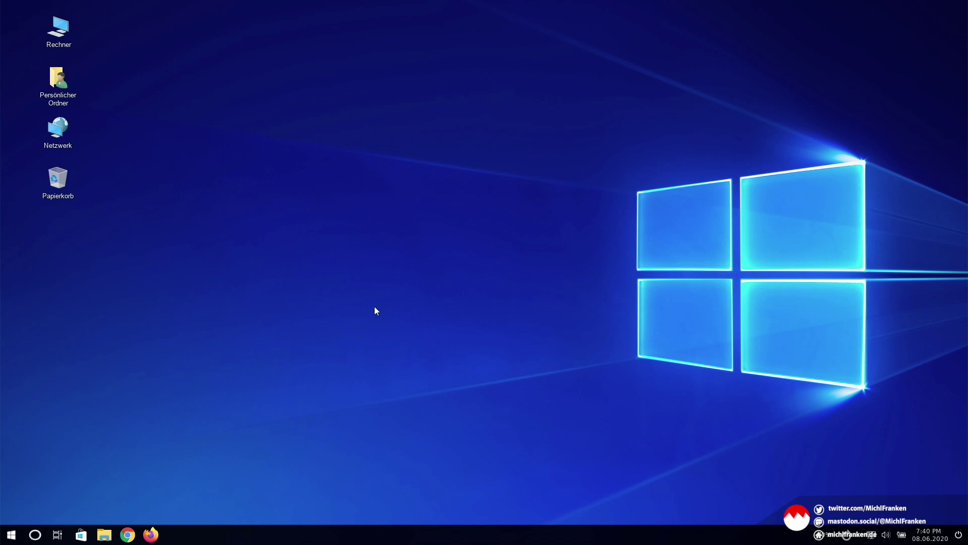
left_click(12, 534)
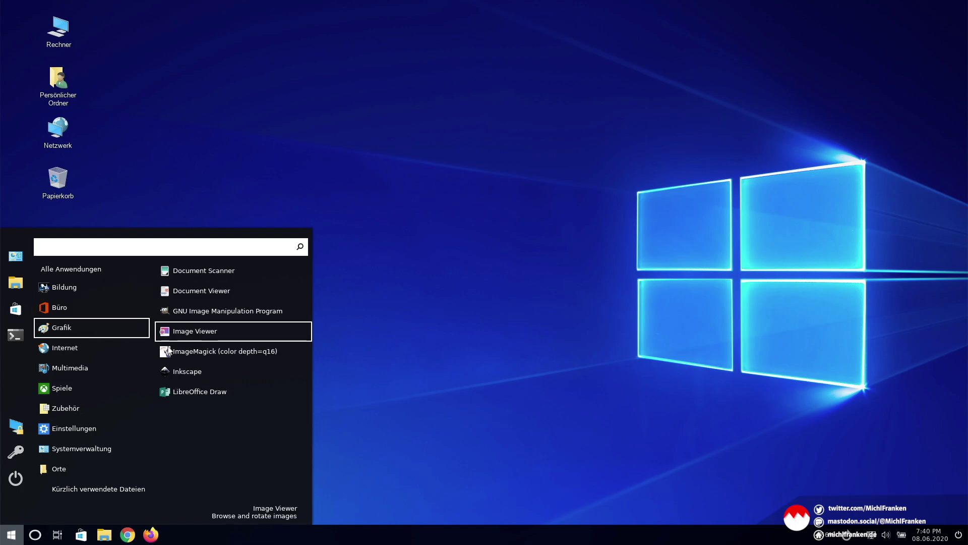
left_click(455, 232)
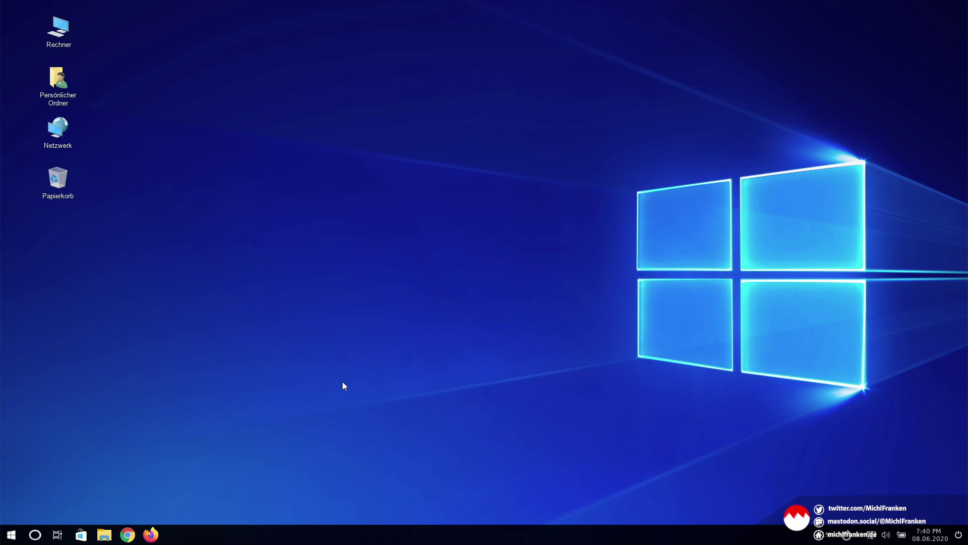
Try to install Sentinell VMS from the Helloa assistant's initial setup, and leave the assistant by choosing to start using Windowsfx.
left_click(35, 534)
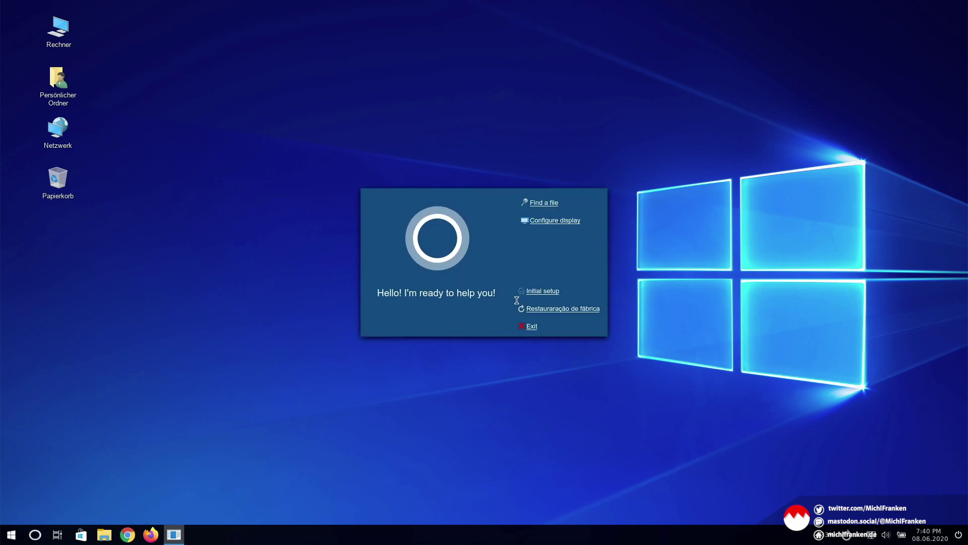
left_click(543, 292)
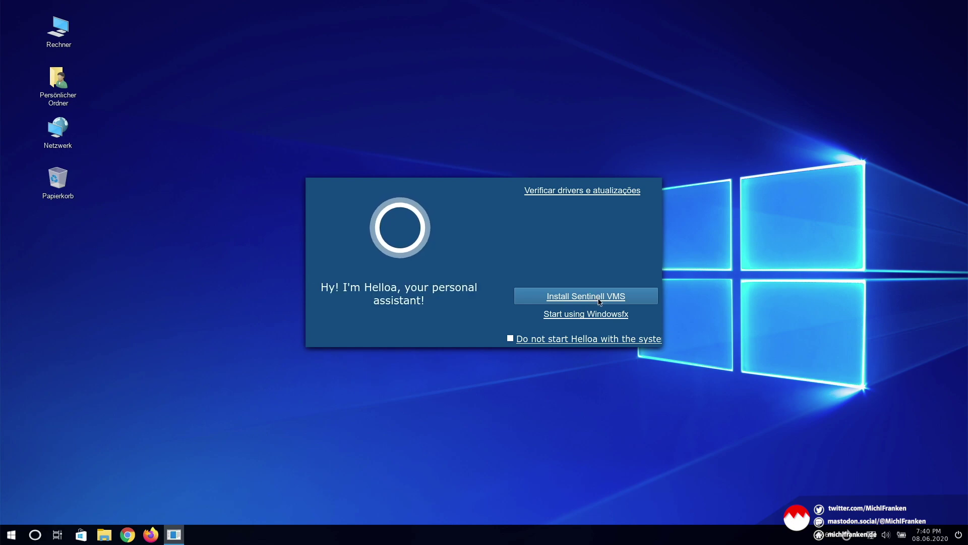
left_click(579, 300)
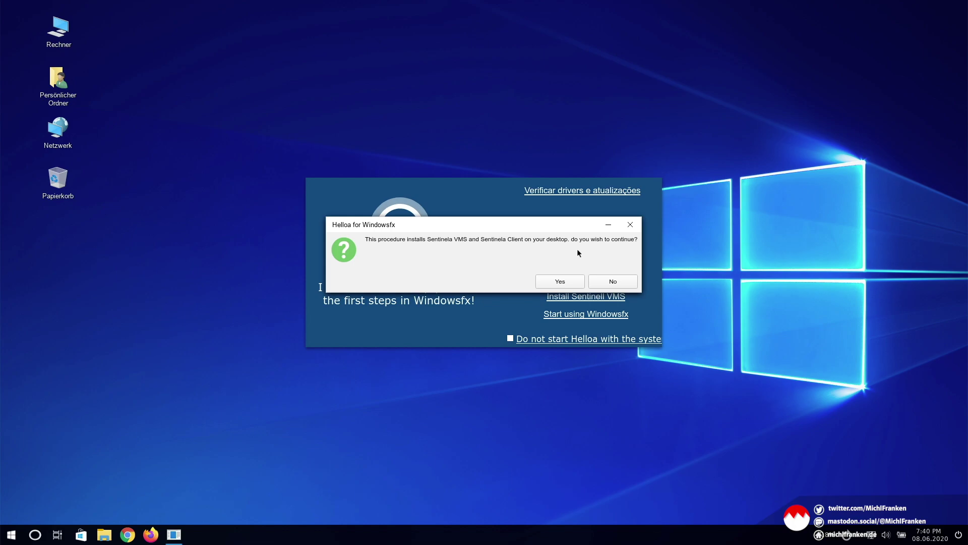
left_click(565, 280)
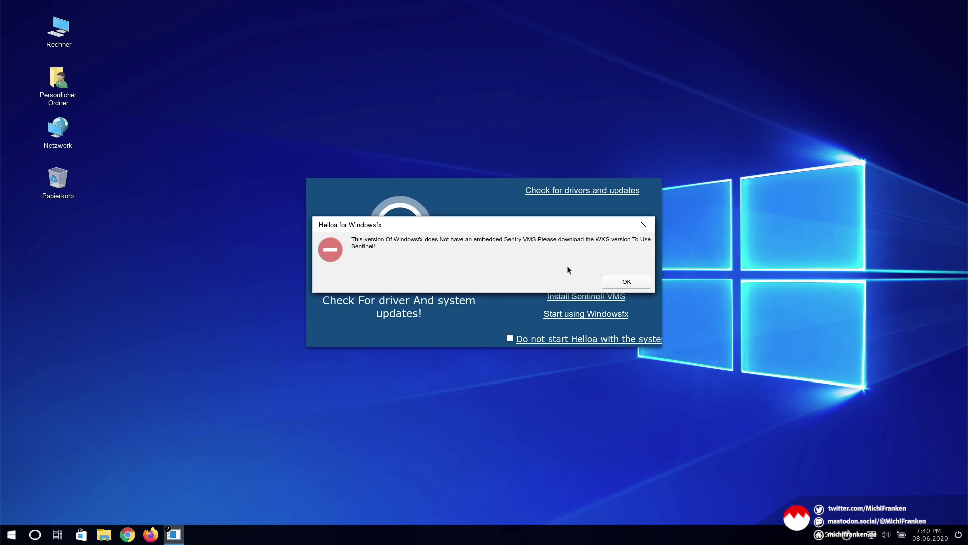
left_click(612, 280)
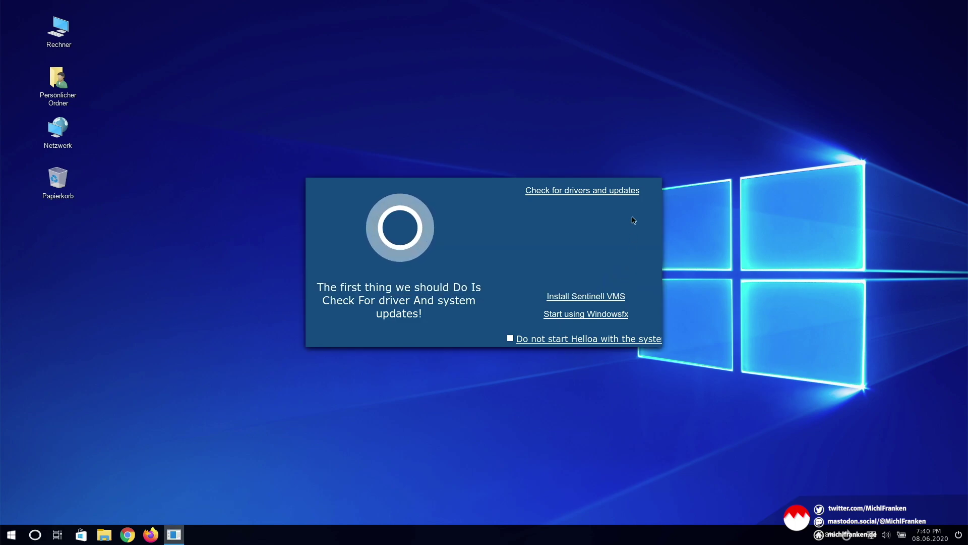
left_click(607, 315)
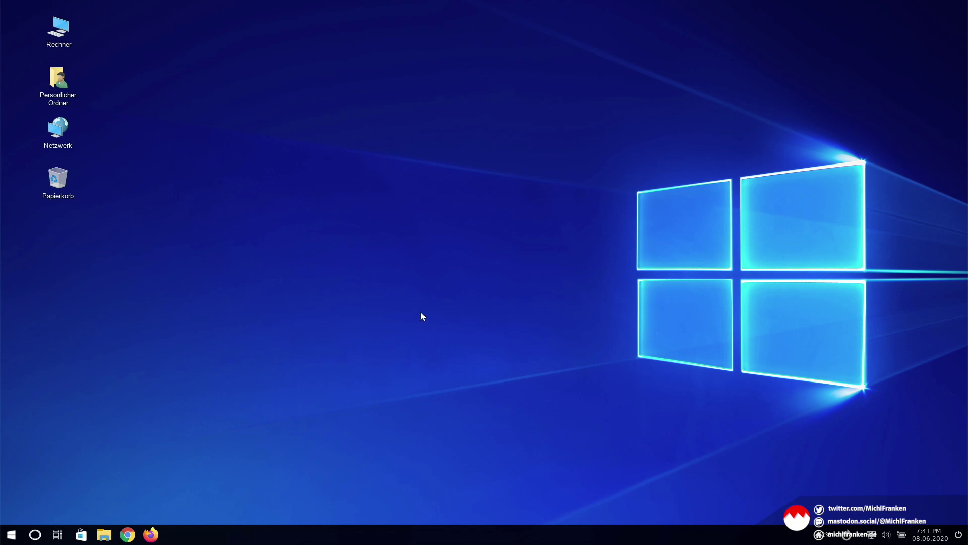
Switch to the virtual desktop Arbeitsfläche 2 and return to Arbeitsfläche 1.
left_click(56, 536)
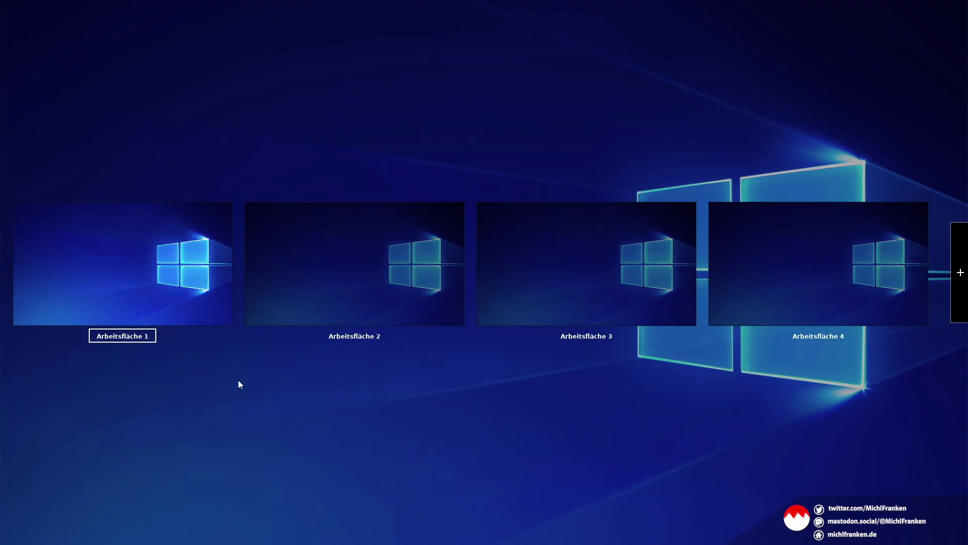
left_click(385, 297)
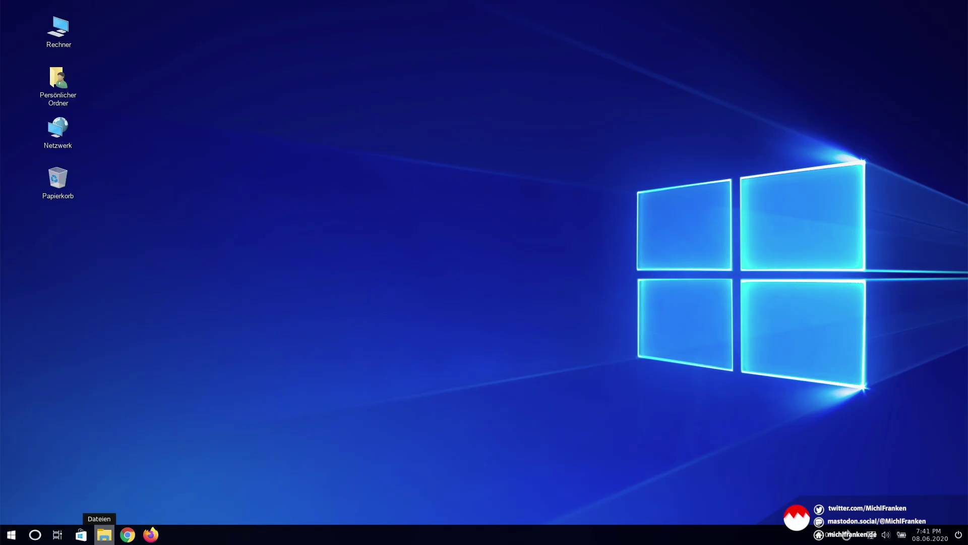
left_click(57, 535)
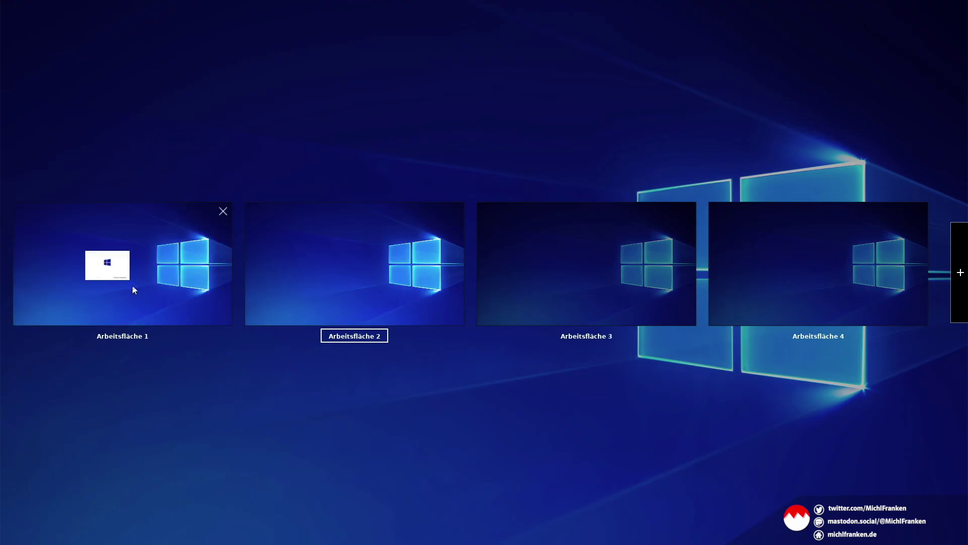
left_click(132, 285)
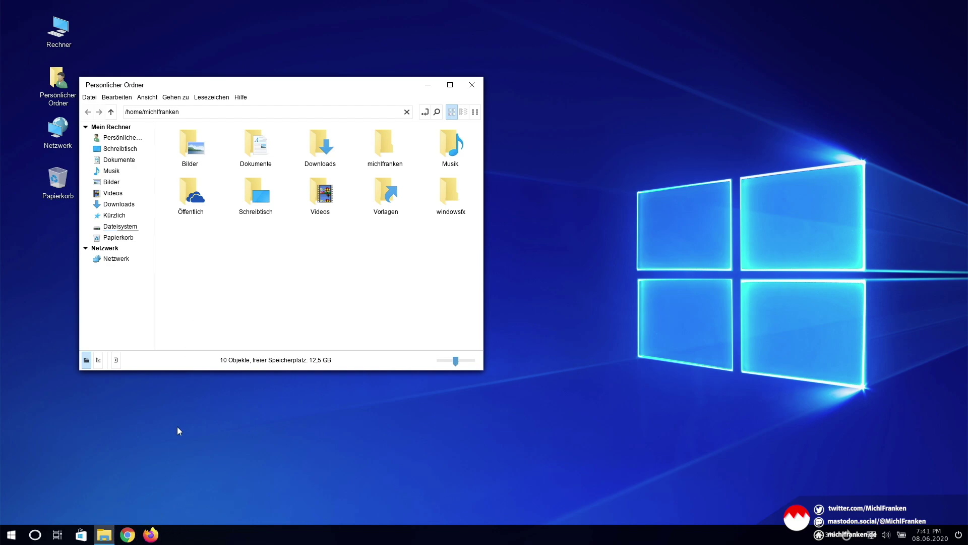
Open the software store and shift its window slightly on the desktop.
left_click(81, 535)
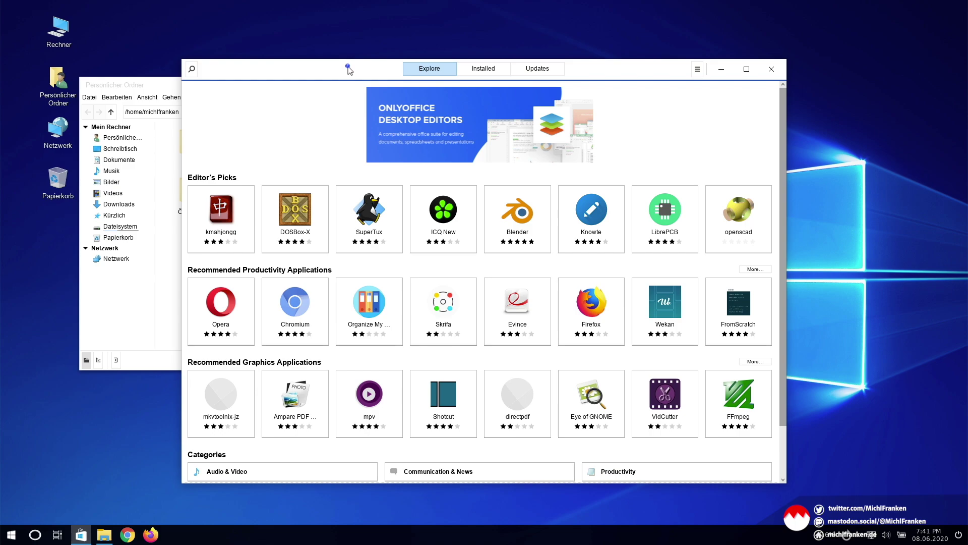
left_click_drag(349, 70, 339, 64)
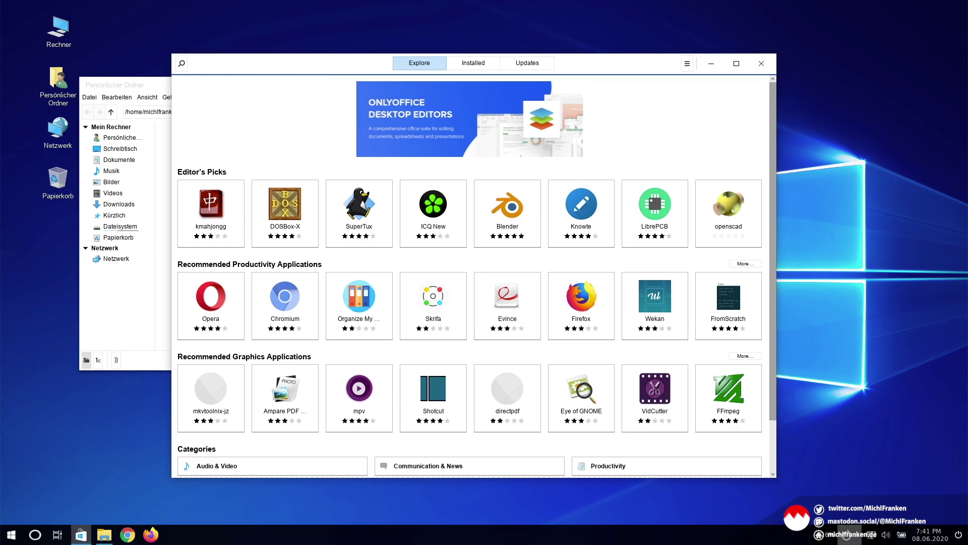
Open System Monitor from the CPU usage applet, reposition its window, and inspect the resources and file systems information.
left_click(825, 539)
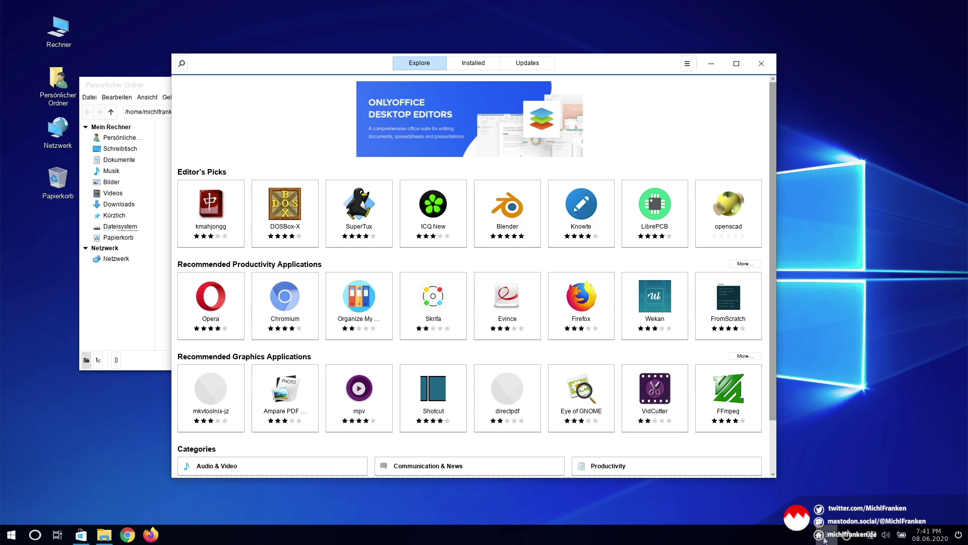
left_click_drag(198, 33, 332, 33)
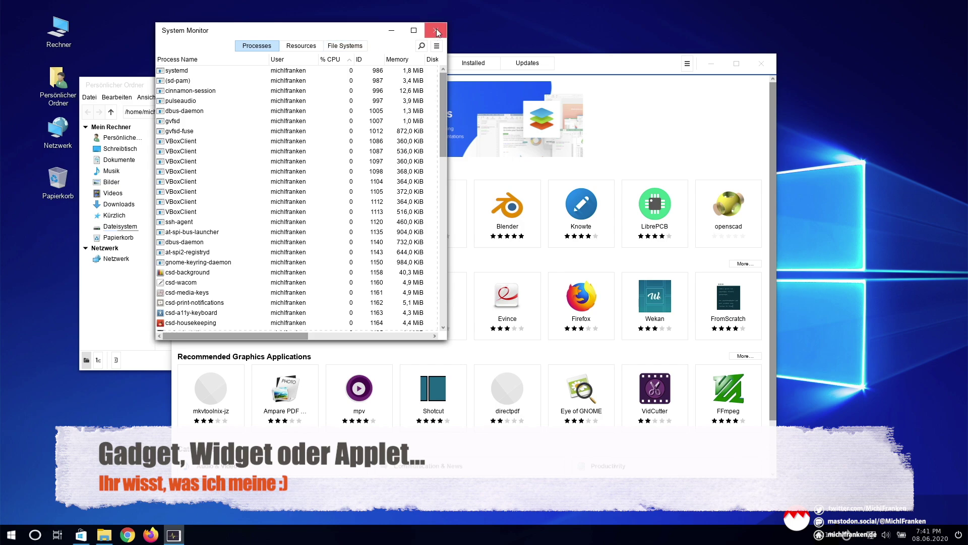
left_click(301, 45)
left_click(339, 46)
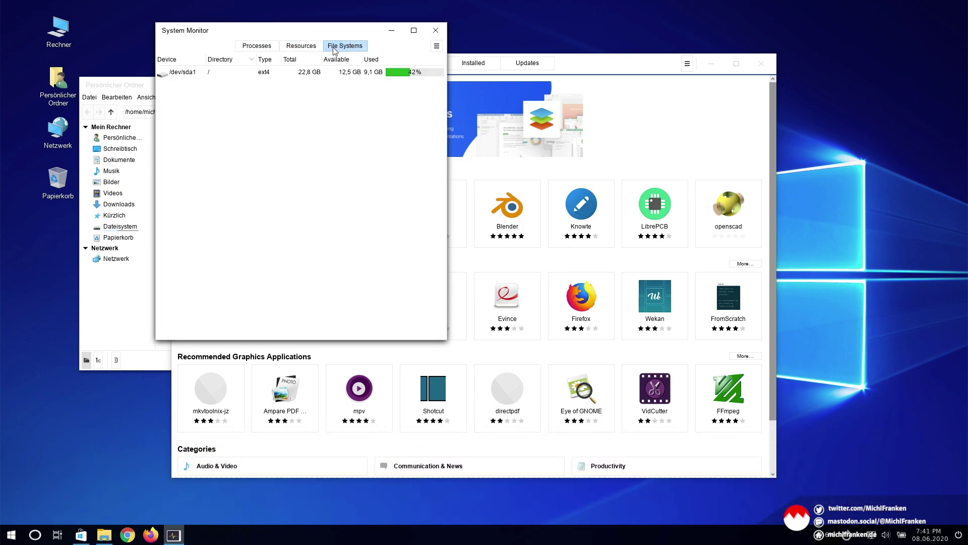
Review the Resources view in System Monitor and close its window.
left_click(302, 46)
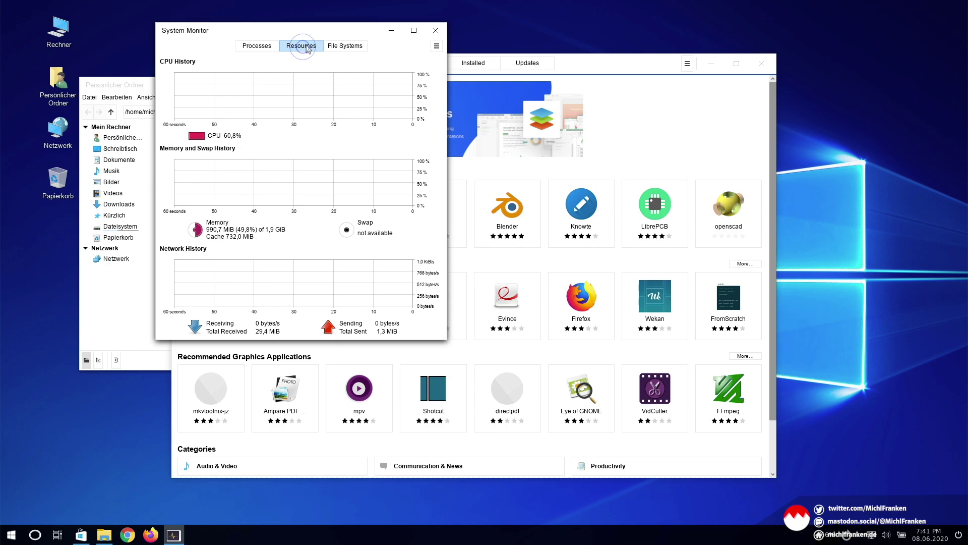
left_click(428, 28)
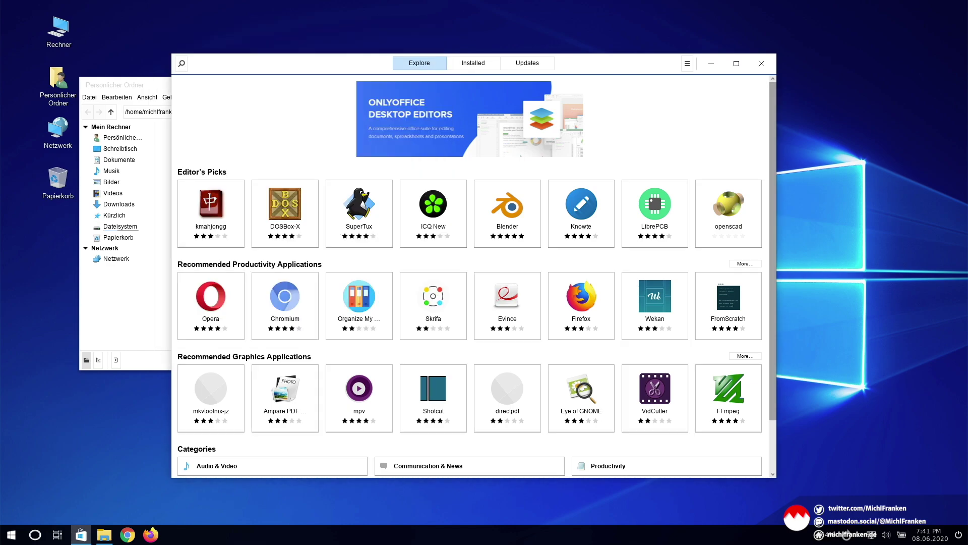
Look at the weather applet's popup and the session and power options, dismissing each without choosing anything.
left_click(846, 538)
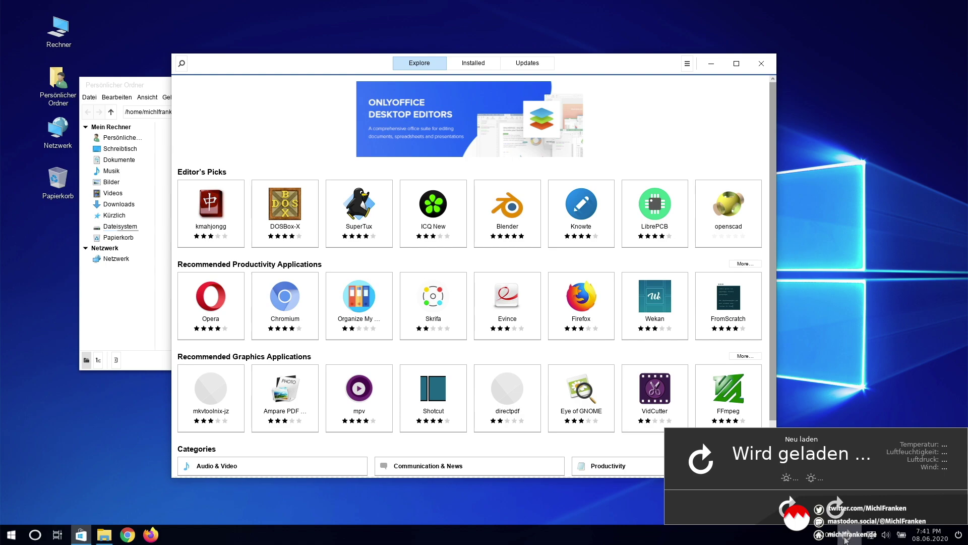
left_click(846, 538)
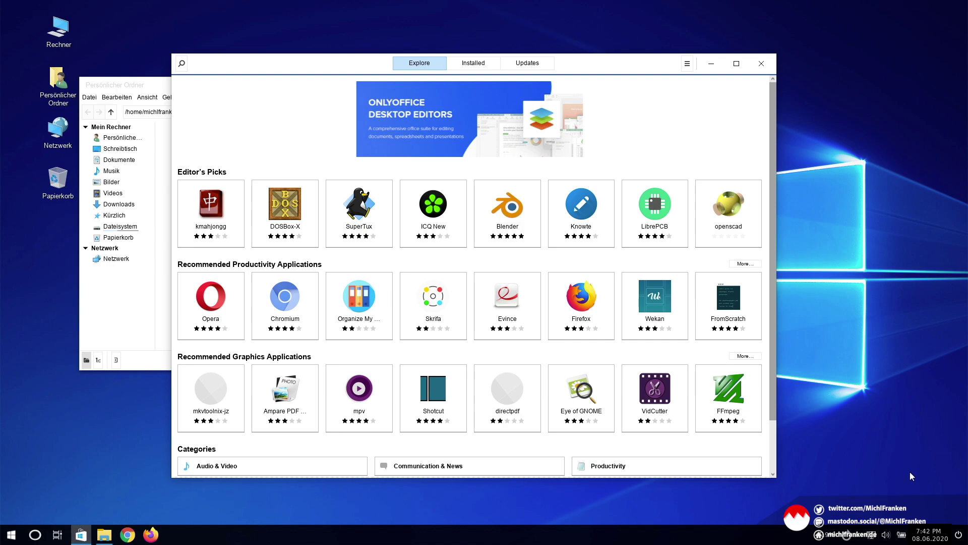
left_click(957, 533)
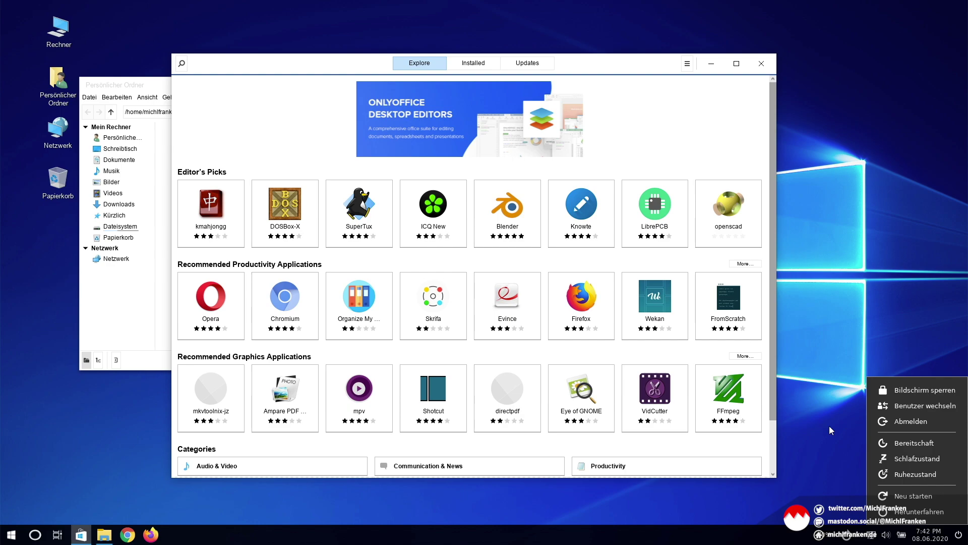
left_click(831, 424)
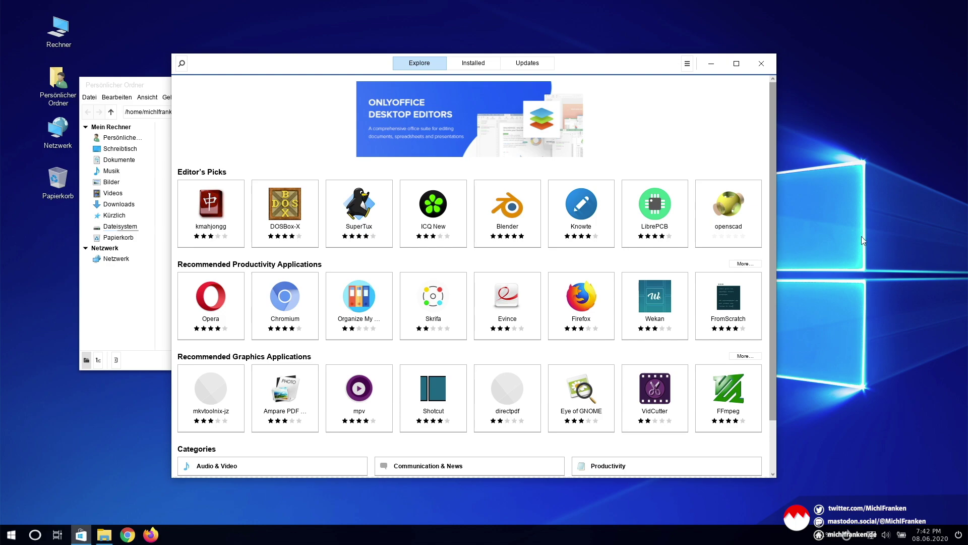
Close the software store and the file manager windows.
left_click(760, 62)
left_click(473, 83)
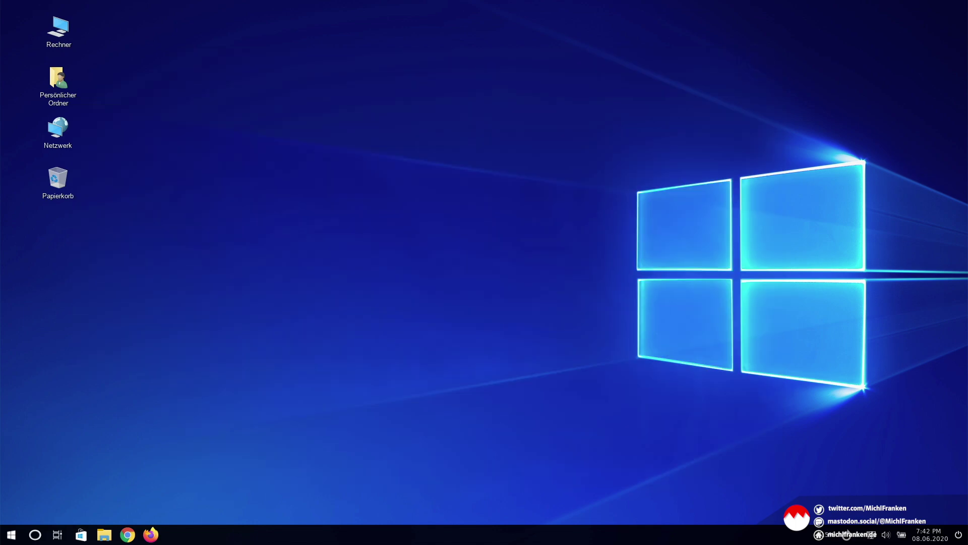
Open the Themen page of the system settings.
left_click(12, 533)
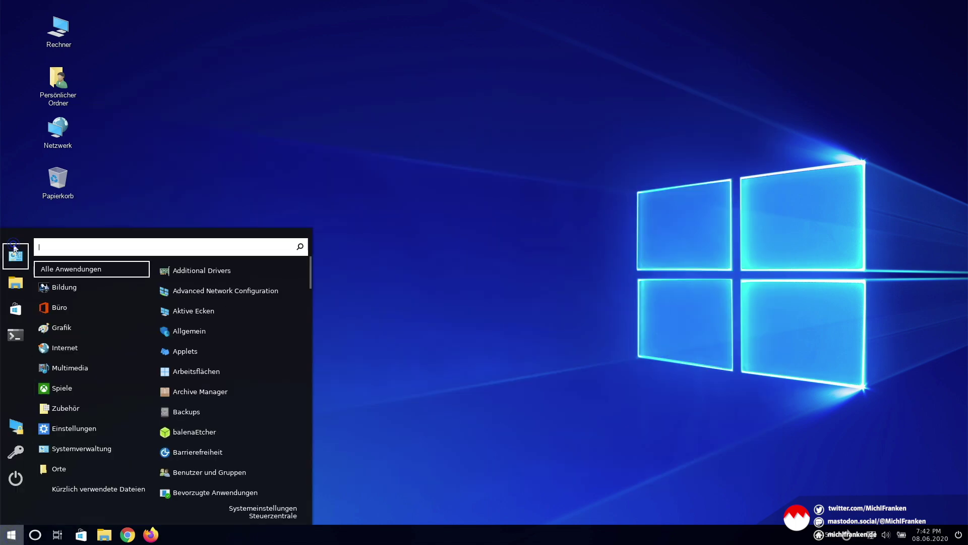
left_click(458, 348)
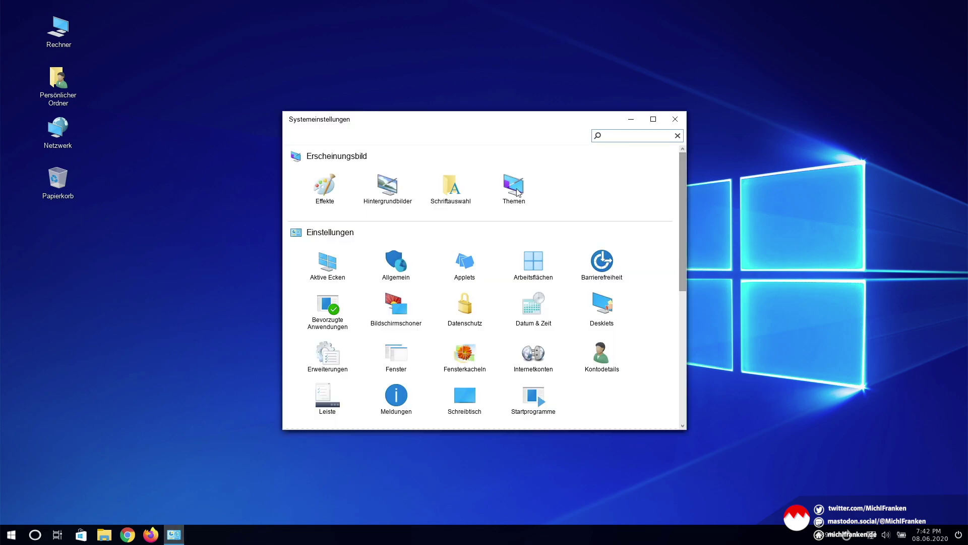
left_click(517, 192)
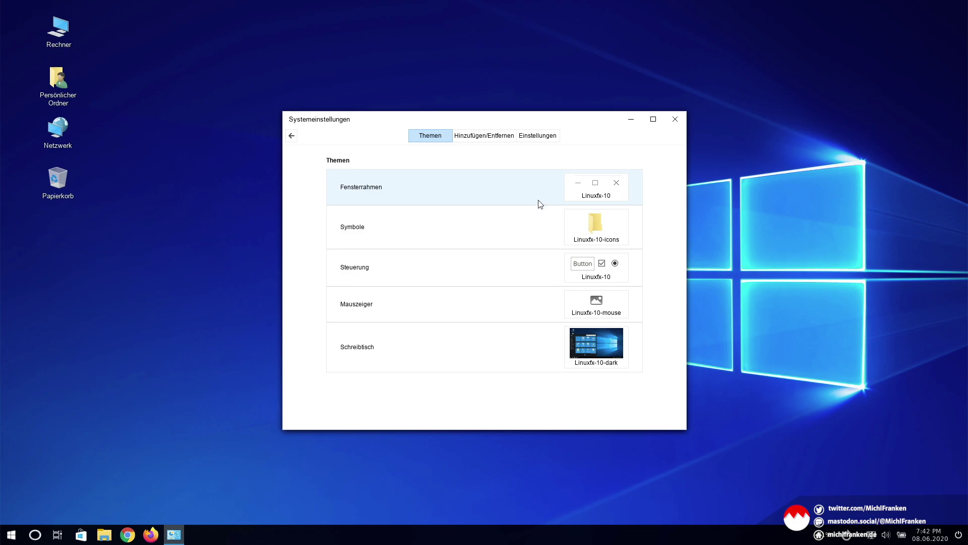
Set both the Steuerung and Fensterrahmen themes to Linuxfx-10-dark.
left_click(587, 270)
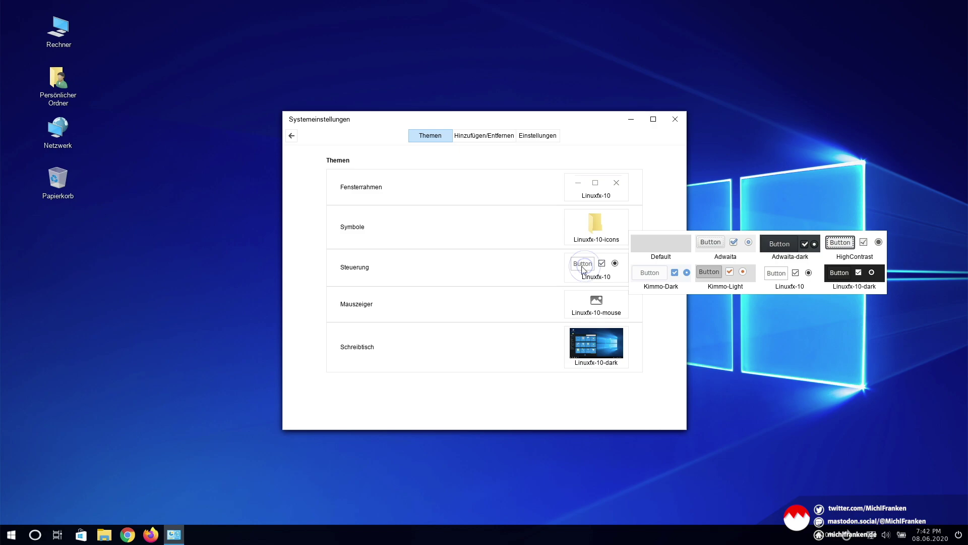
left_click(854, 276)
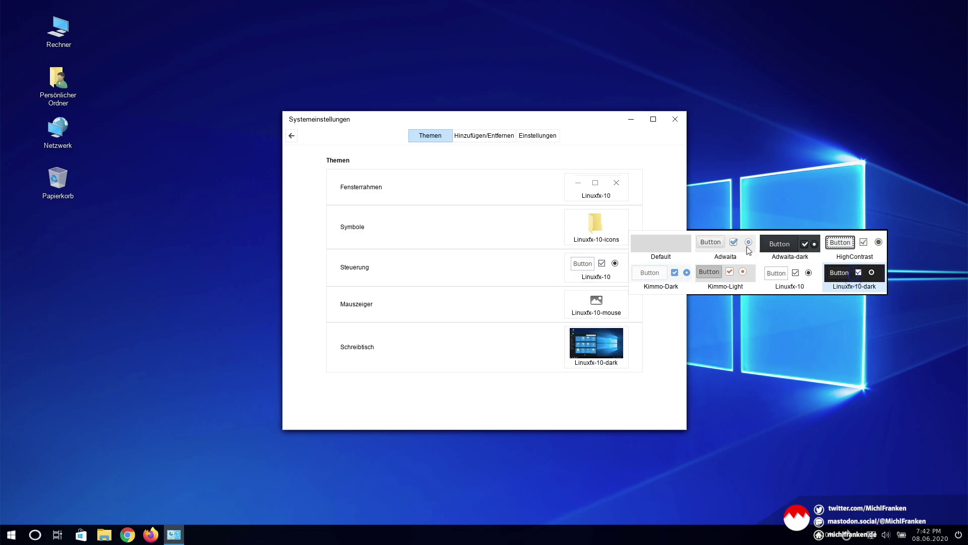
left_click(593, 188)
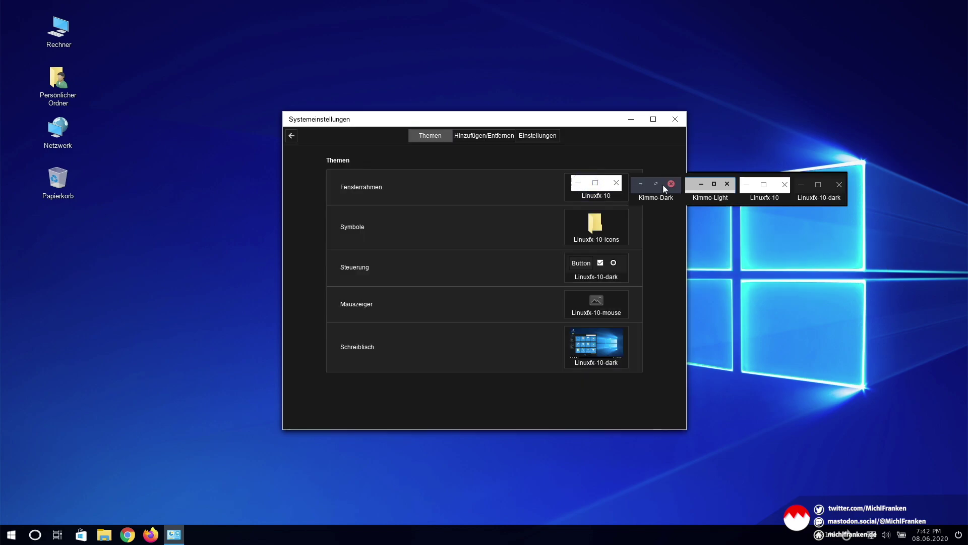
left_click(827, 184)
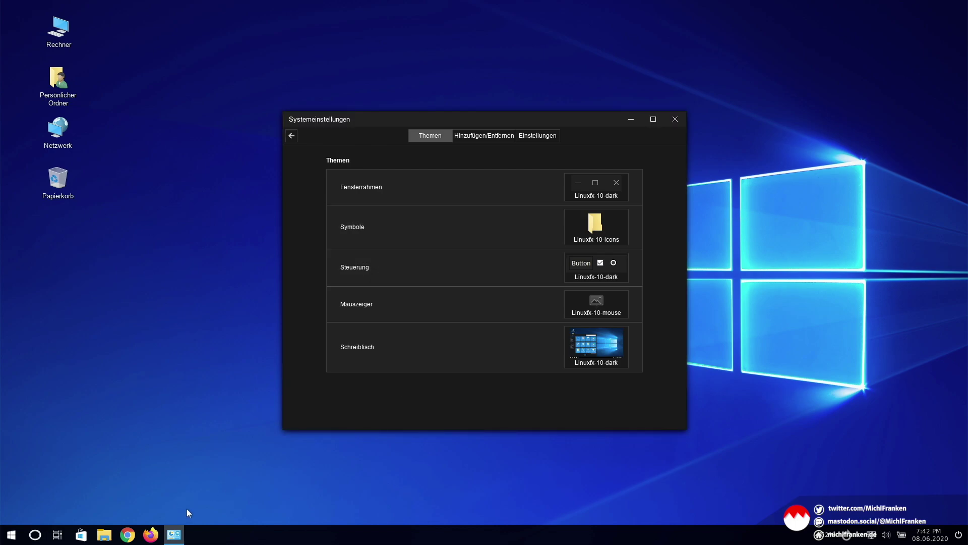
Inspect the dark theme in the file manager, the software store and the application menu, and close the store.
left_click(104, 533)
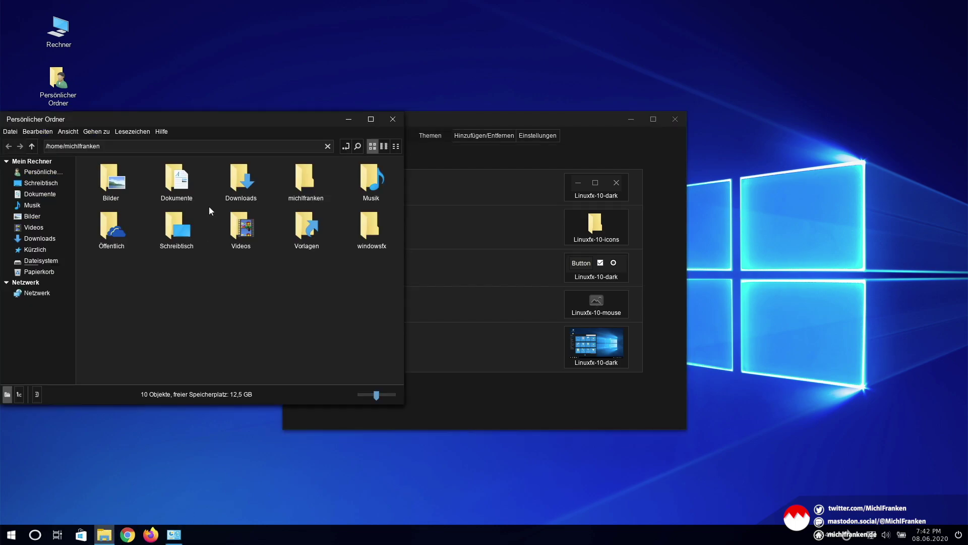
left_click_drag(205, 122, 327, 216)
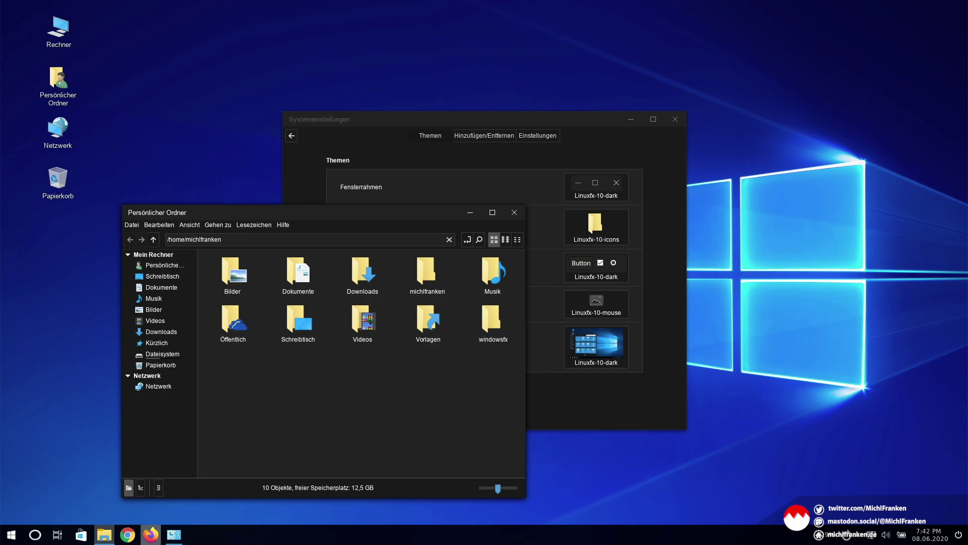
left_click(80, 530)
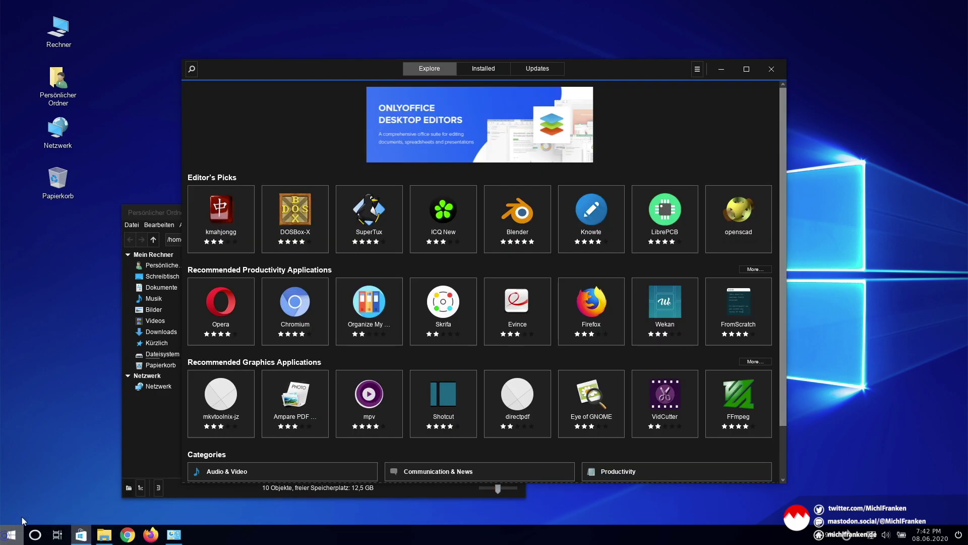
left_click(11, 535)
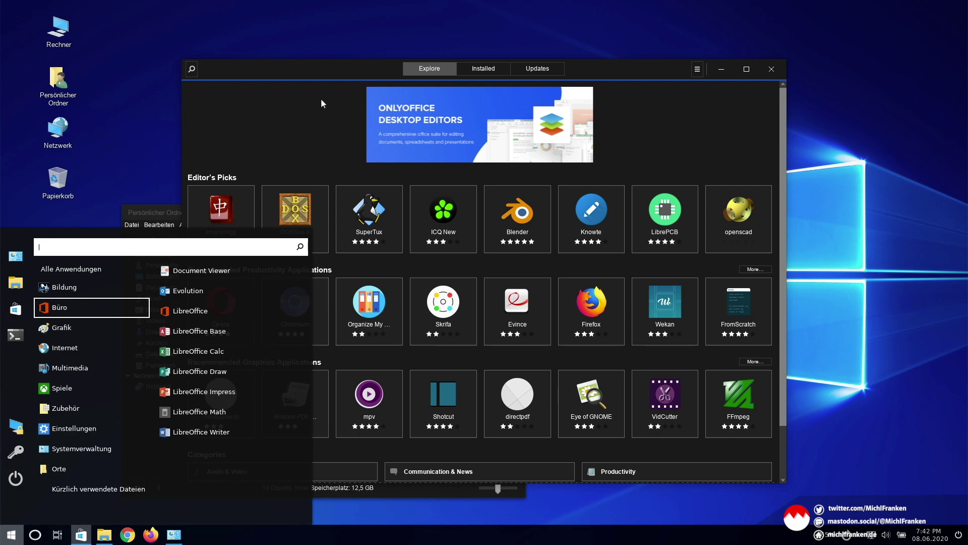
left_click(578, 71)
left_click(770, 71)
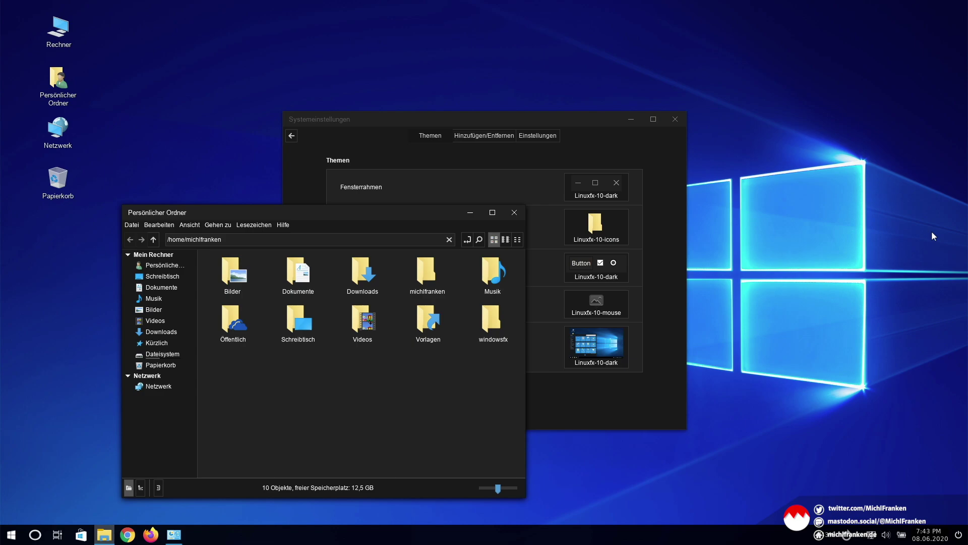
Move the system settings window clear of the file manager, and set Steuerung and Fensterrahmen to Kimmo-Dark.
left_click_drag(571, 124, 719, 77)
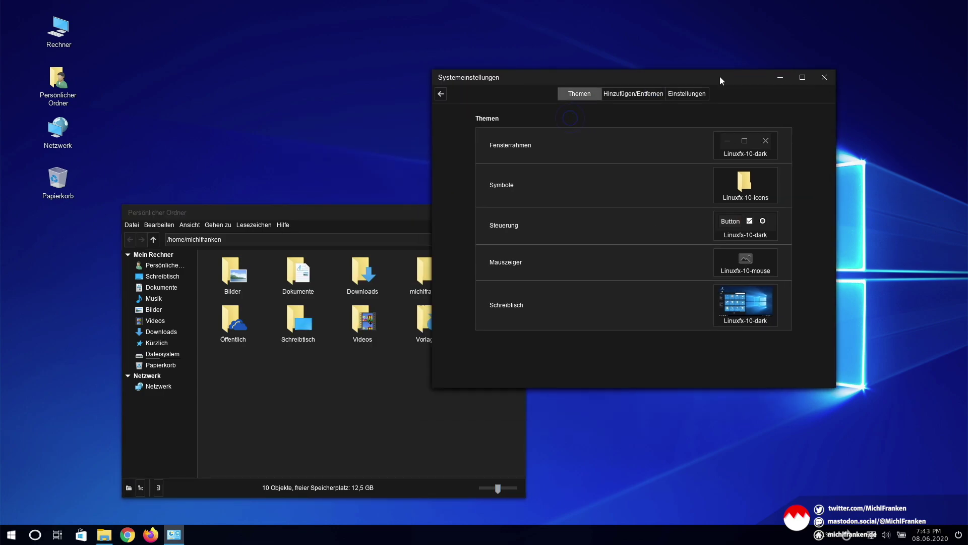
left_click(749, 227)
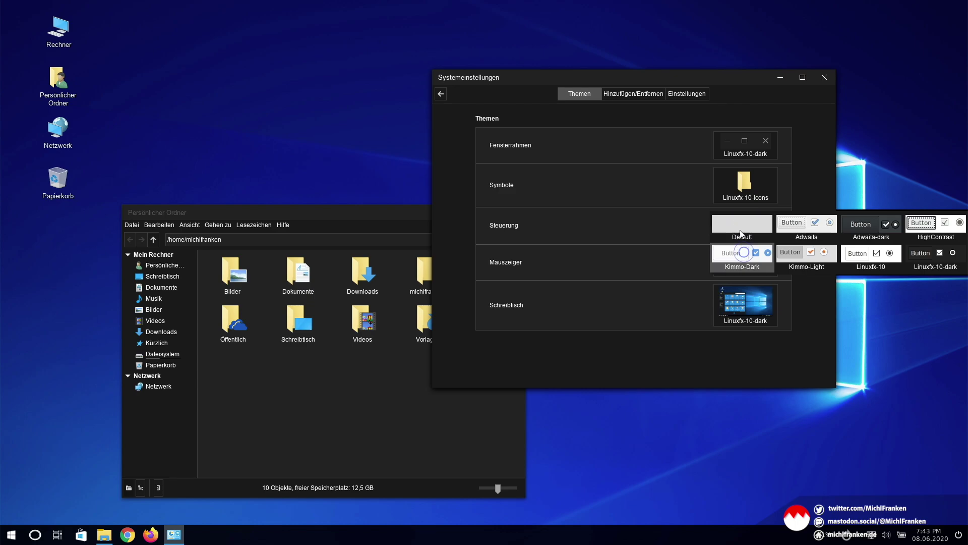
left_click(753, 150)
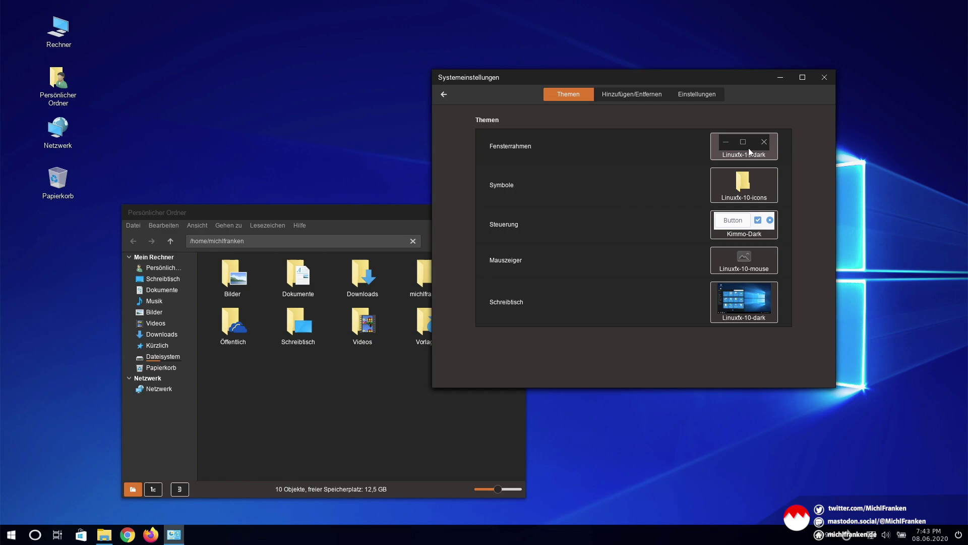
left_click(749, 147)
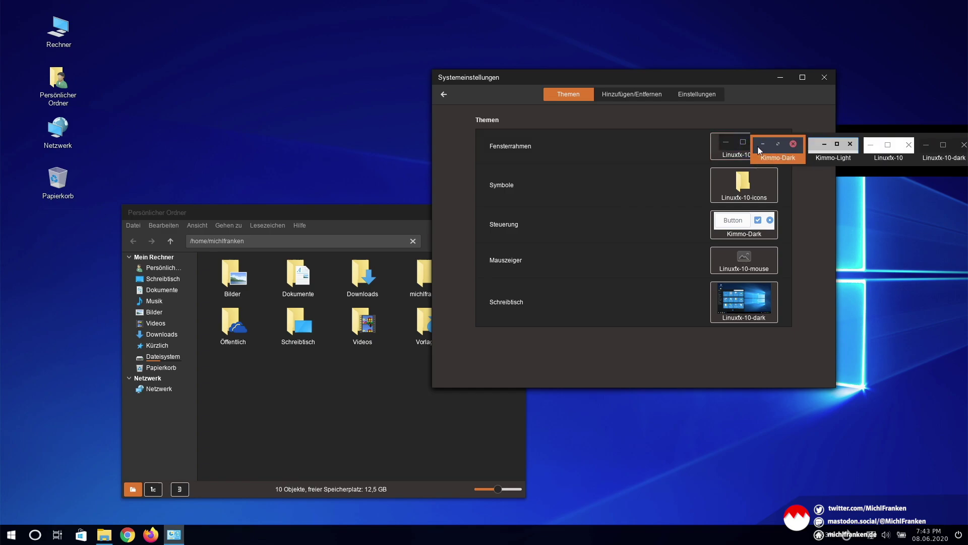
left_click(758, 149)
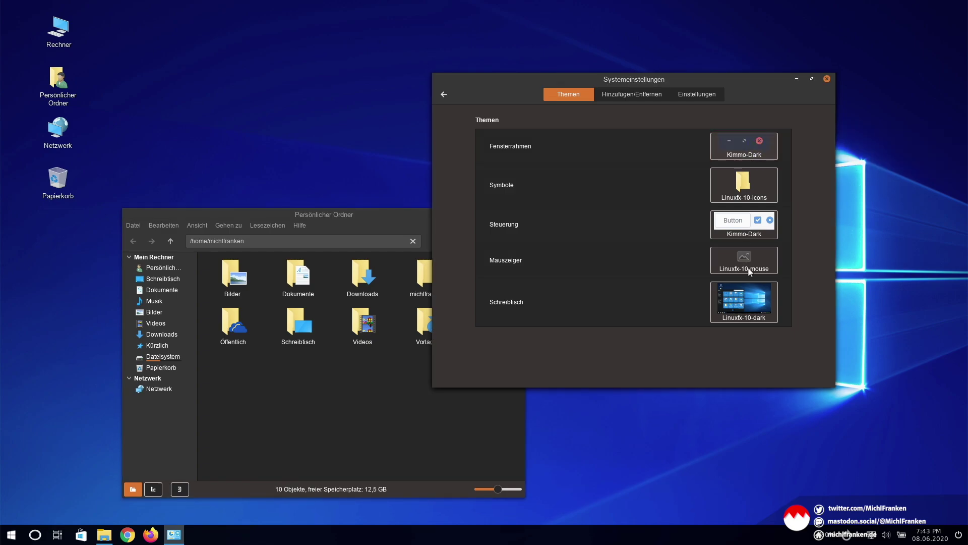
Switch the Steuerung and Fensterrahmen themes to Kimmo-Light.
left_click(757, 228)
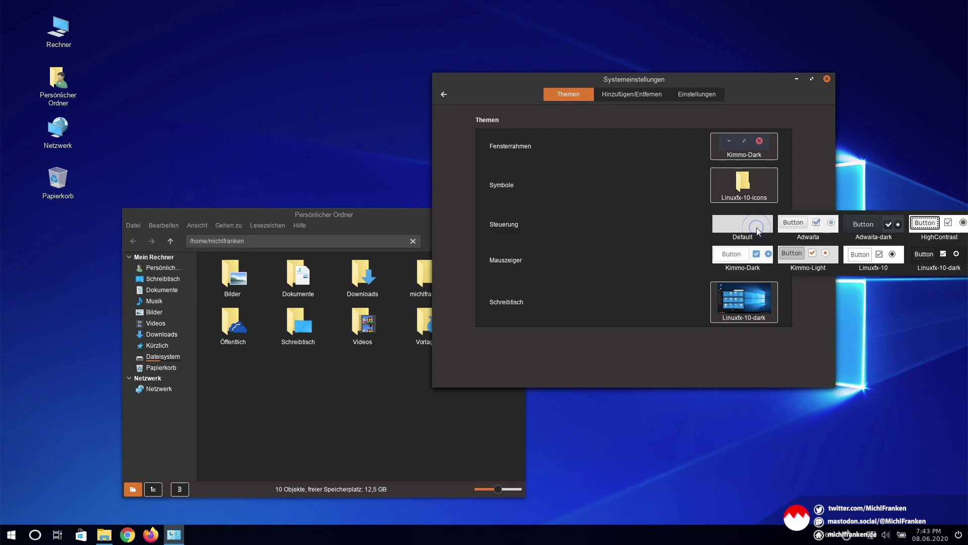
left_click(804, 253)
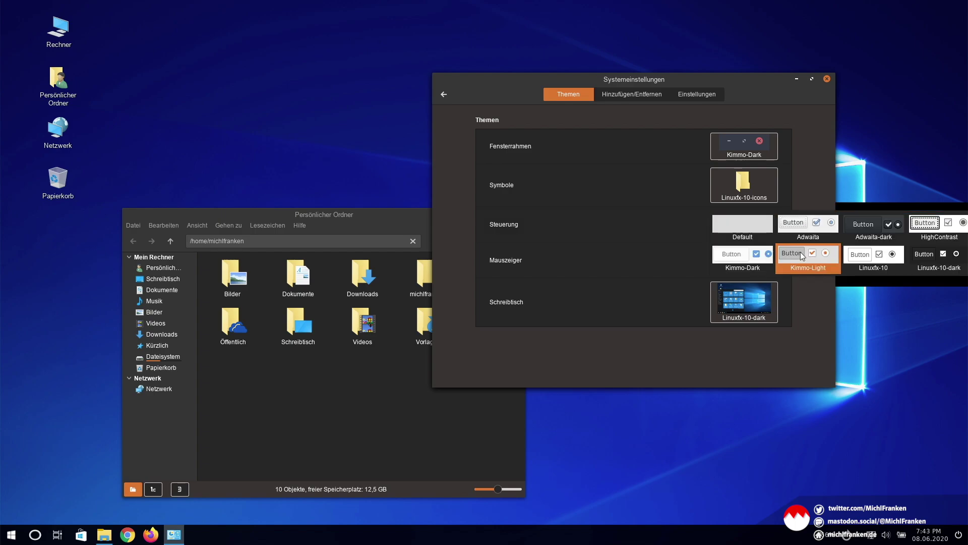
left_click(755, 153)
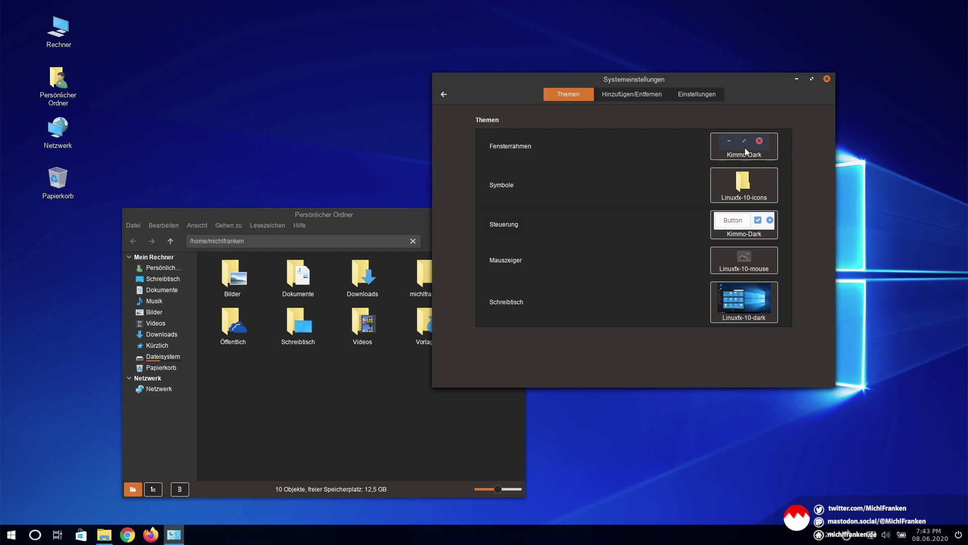
left_click(746, 147)
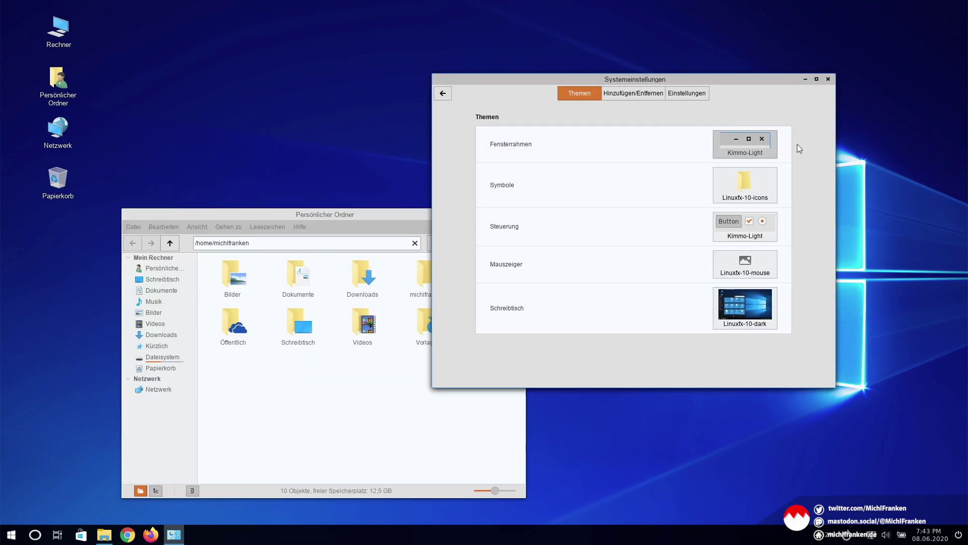
Set the Steuerung theme back to Linuxfx-10.
left_click(755, 143)
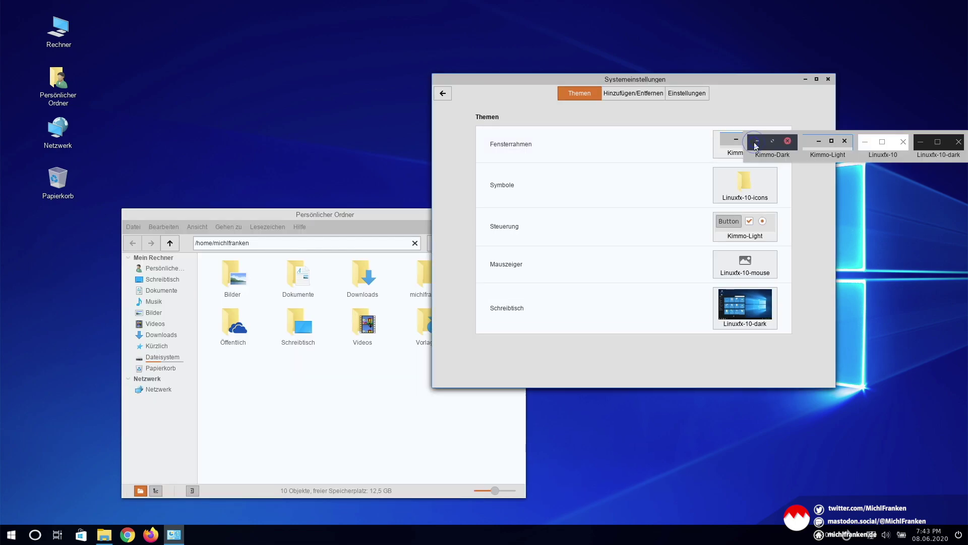
left_click(748, 111)
left_click(739, 222)
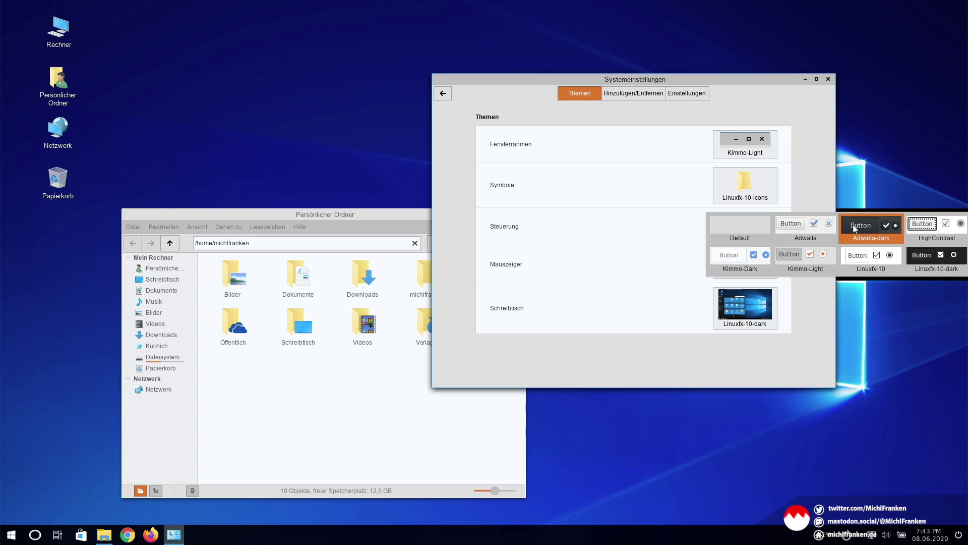
left_click(857, 256)
left_click(758, 227)
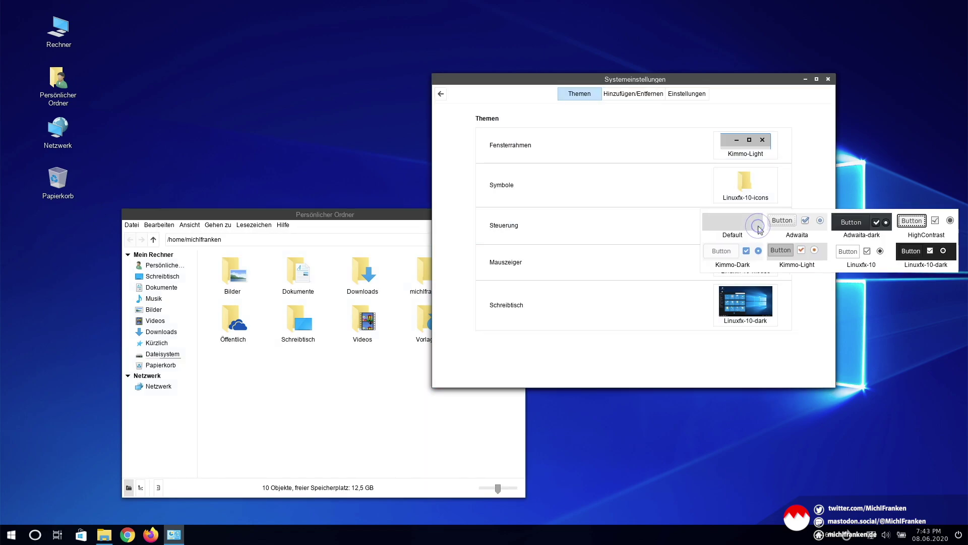
left_click(863, 260)
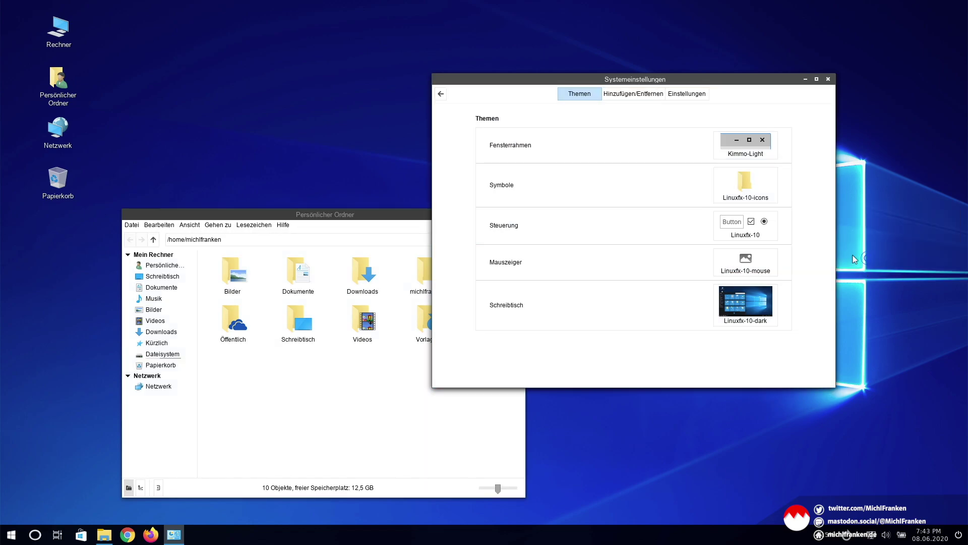
View the available Symbole themes without changing them, and set the Fensterrahmen theme to Linuxfx-10.
left_click(741, 184)
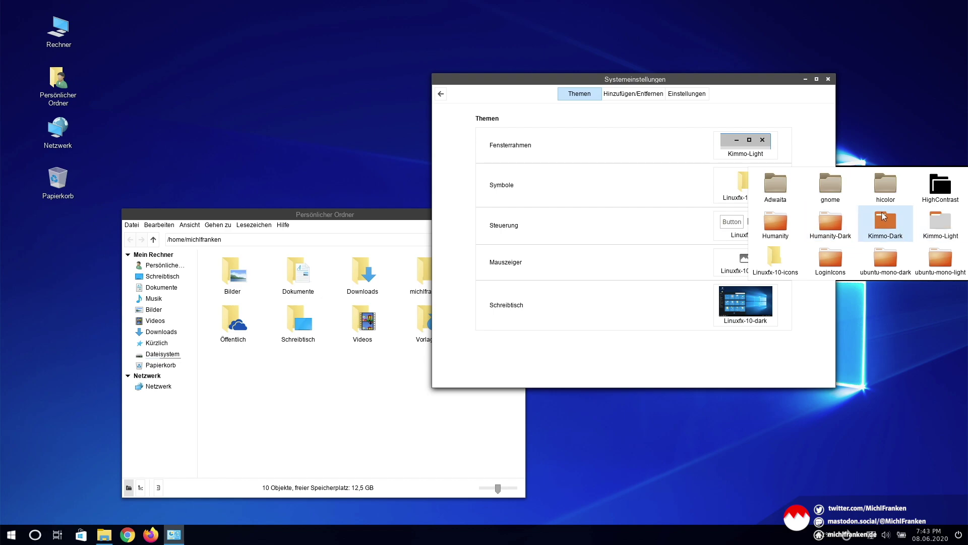
left_click(811, 119)
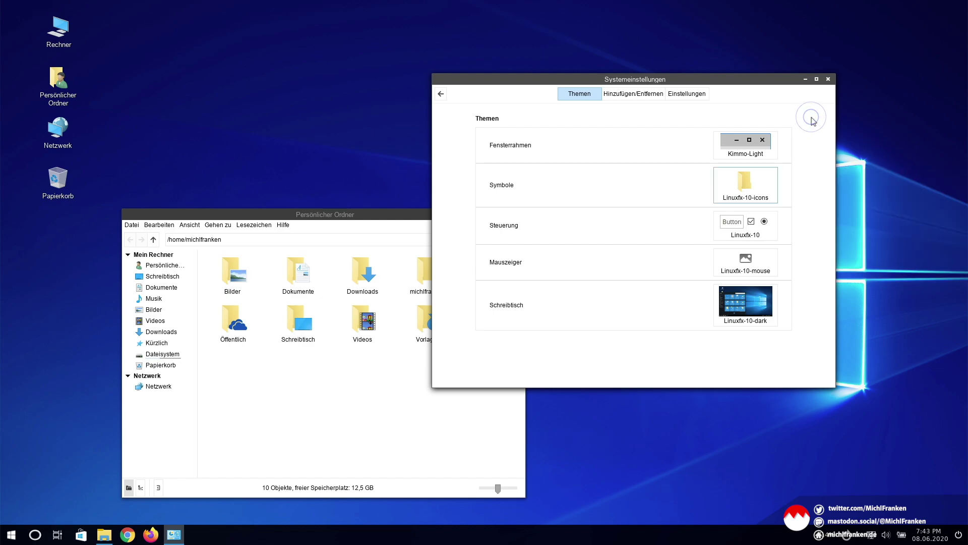
left_click(754, 149)
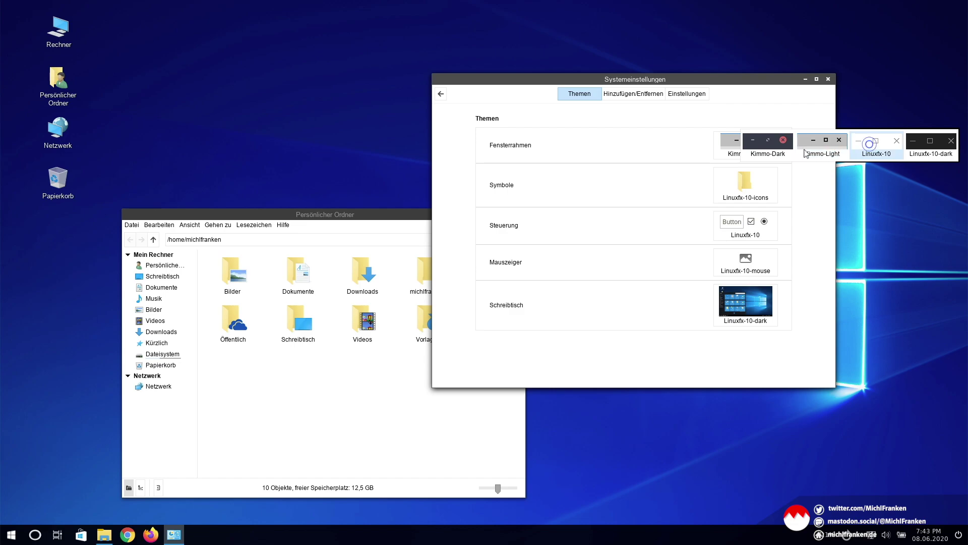
Apply Linuxfx-10 as the Fensterrahmen theme and close the system settings.
left_click(869, 148)
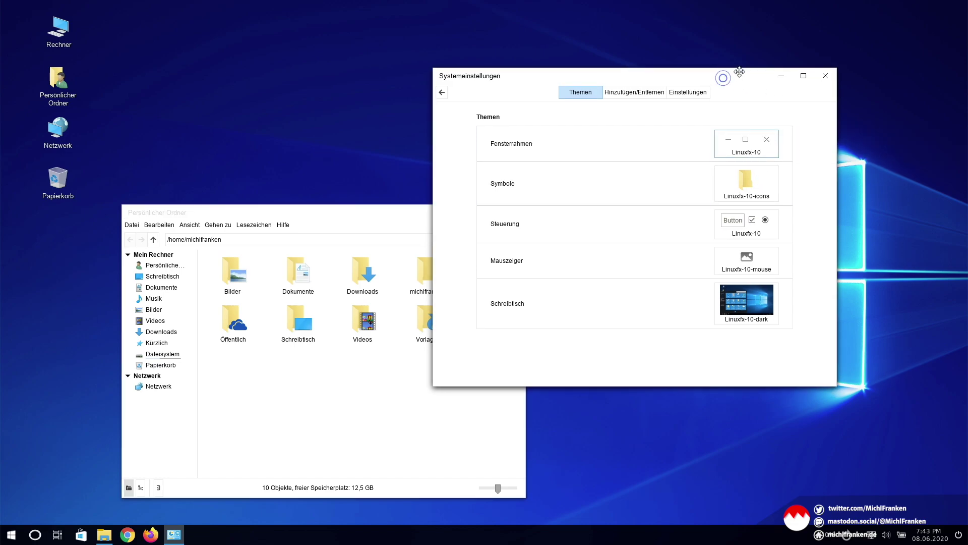
left_click(837, 71)
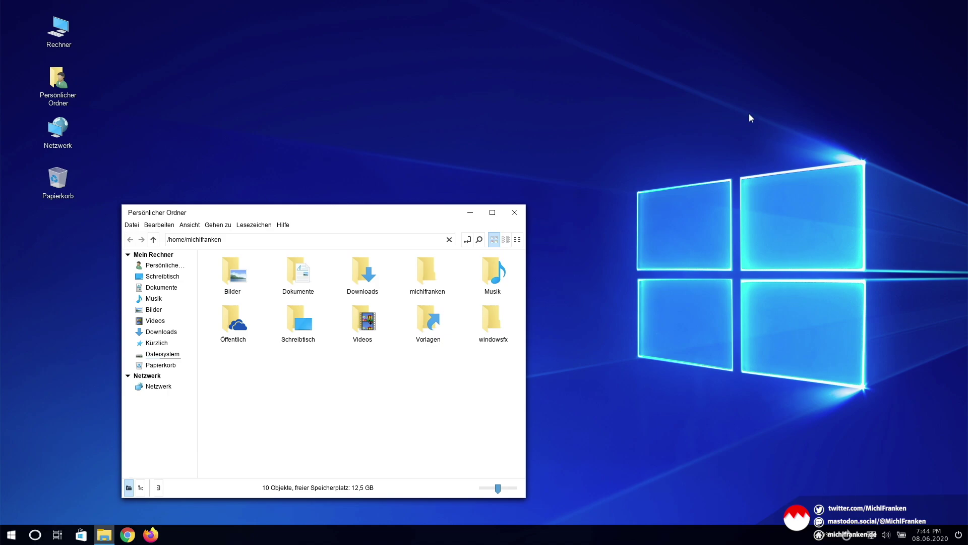
Open Hintergrundbilder in the system settings and look through the images in the wallpapers folder.
left_click(11, 535)
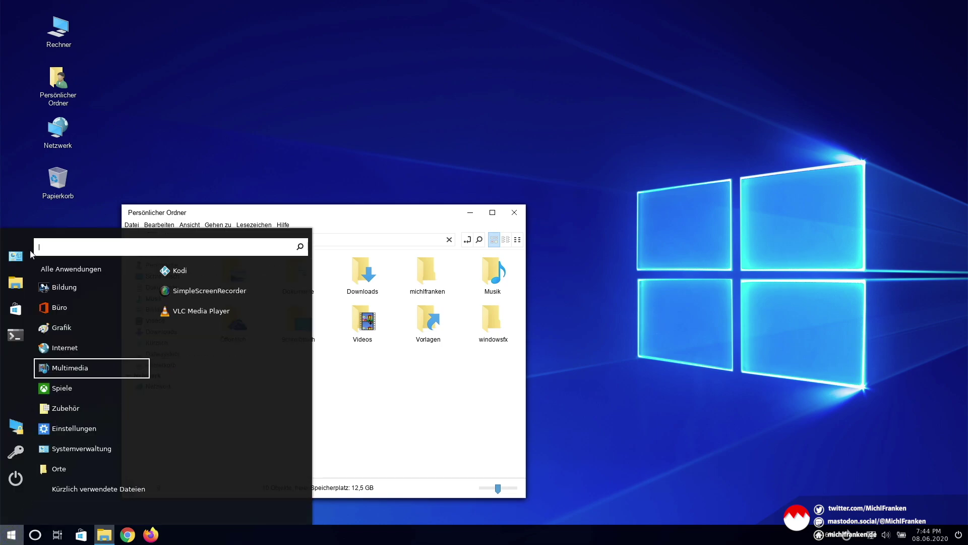
left_click(387, 286)
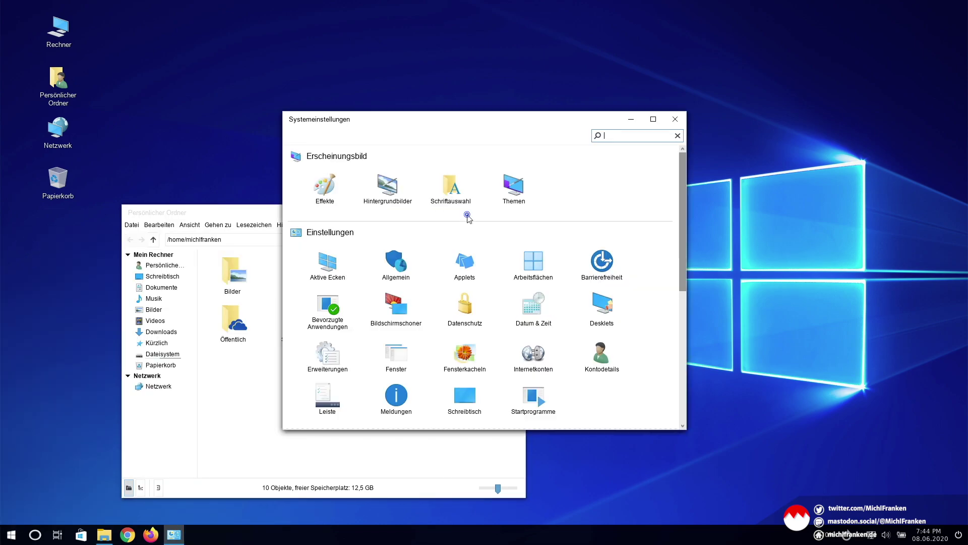
left_click(400, 191)
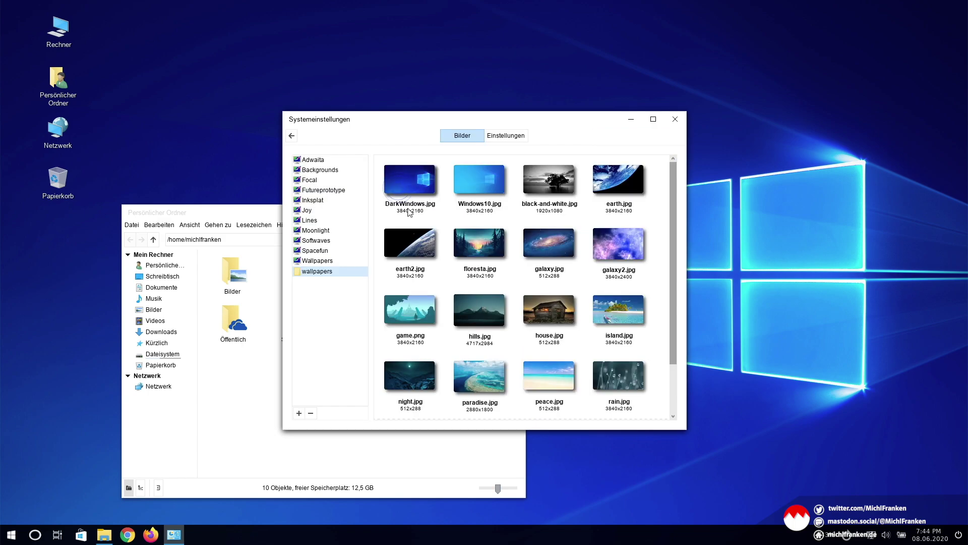
mouse_move(672, 189)
left_mouse_down()
mouse_move(674, 242)
mouse_move(675, 185)
left_mouse_up()
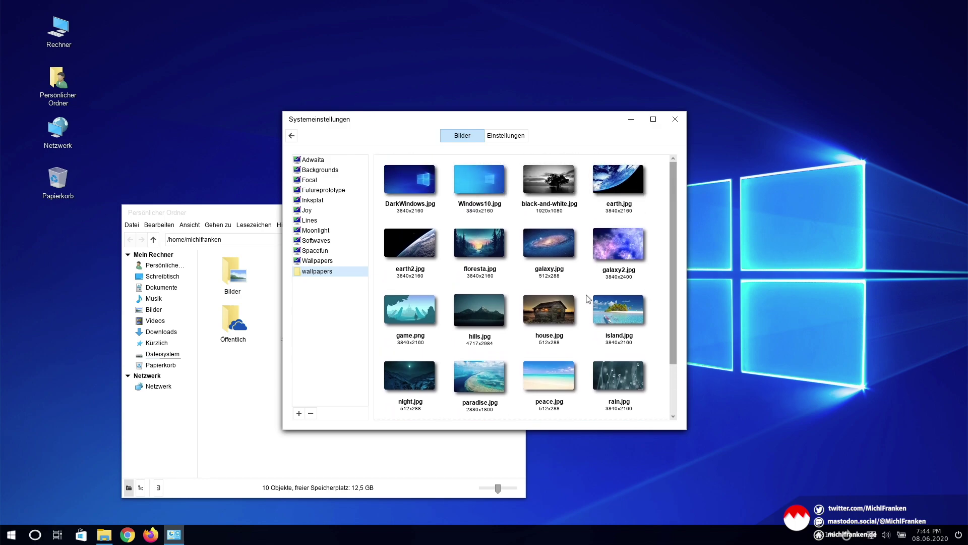
scroll(576, 335, "down", 2)
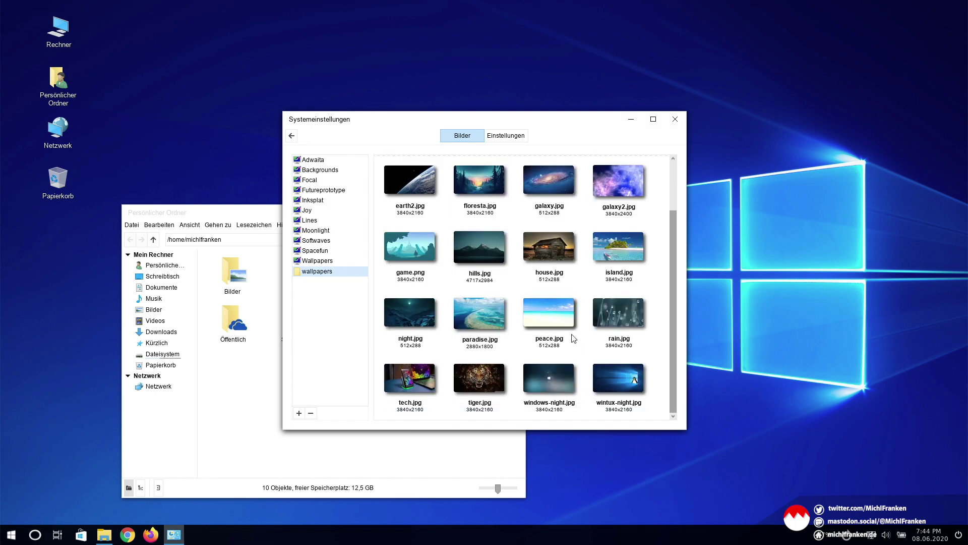
Set house.jpg as the desktop background and move the settings and file manager windows to look at it.
left_click(553, 253)
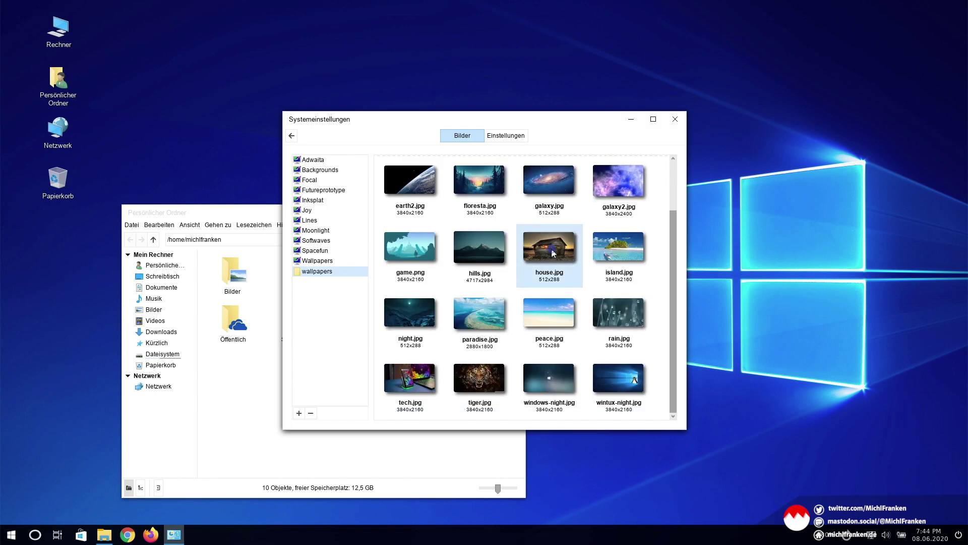
left_click_drag(569, 138, 538, 351)
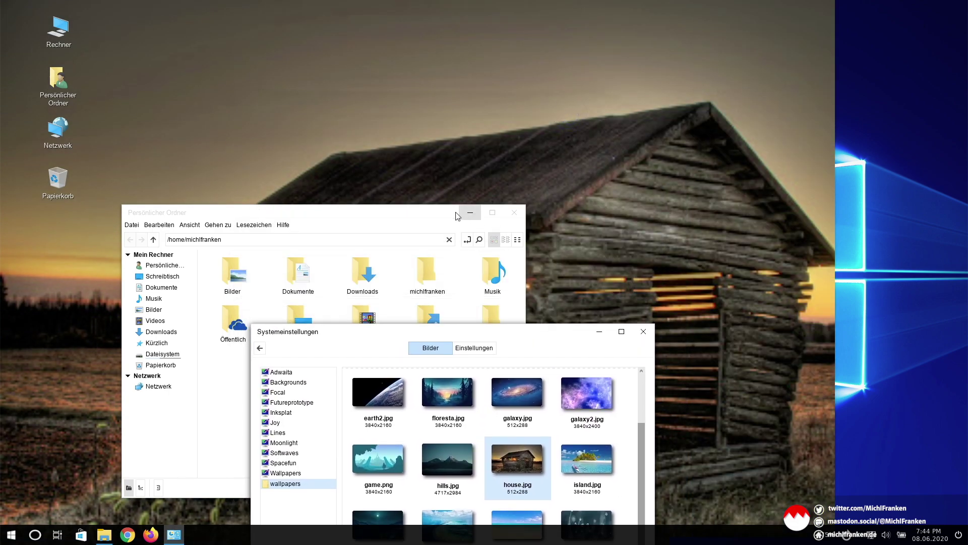
left_click(469, 212)
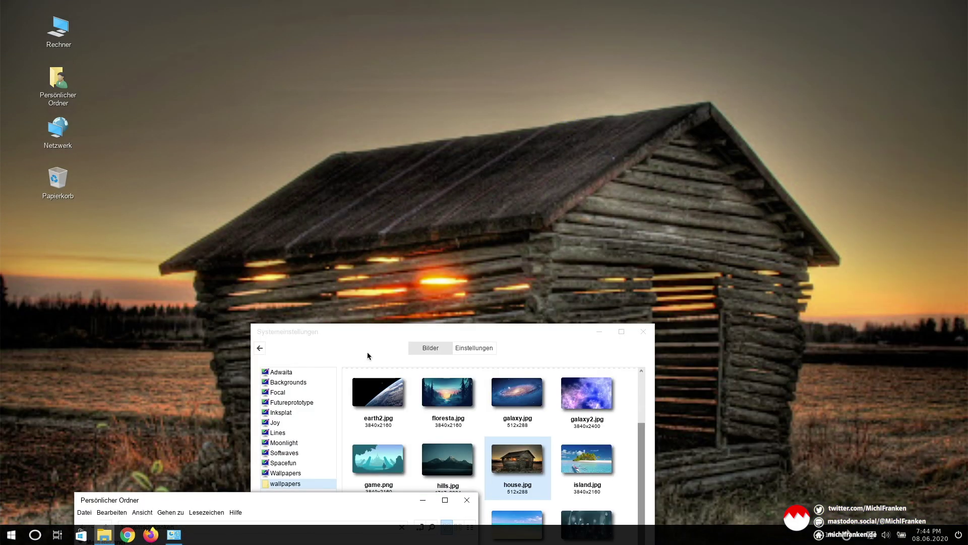
left_click_drag(367, 356, 358, 150)
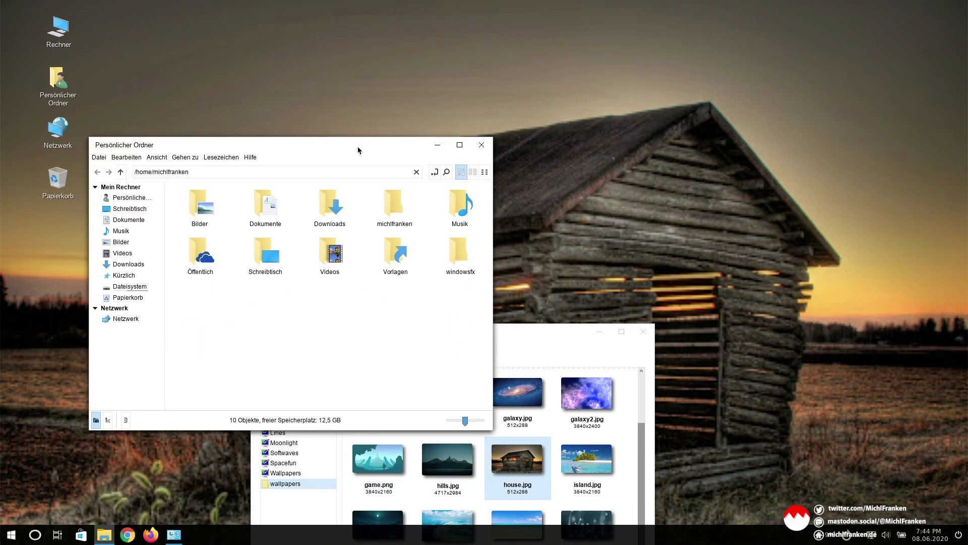
left_click_drag(525, 328, 603, 182)
Set DarkWindows.jpg as the desktop background and minimize the file manager and settings windows.
scroll(537, 290, "up", 3)
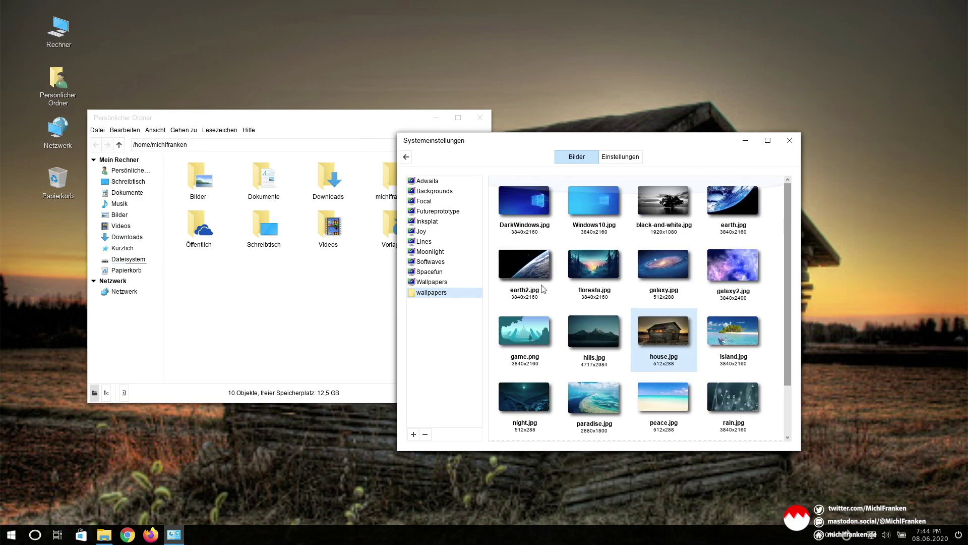
left_click(527, 211)
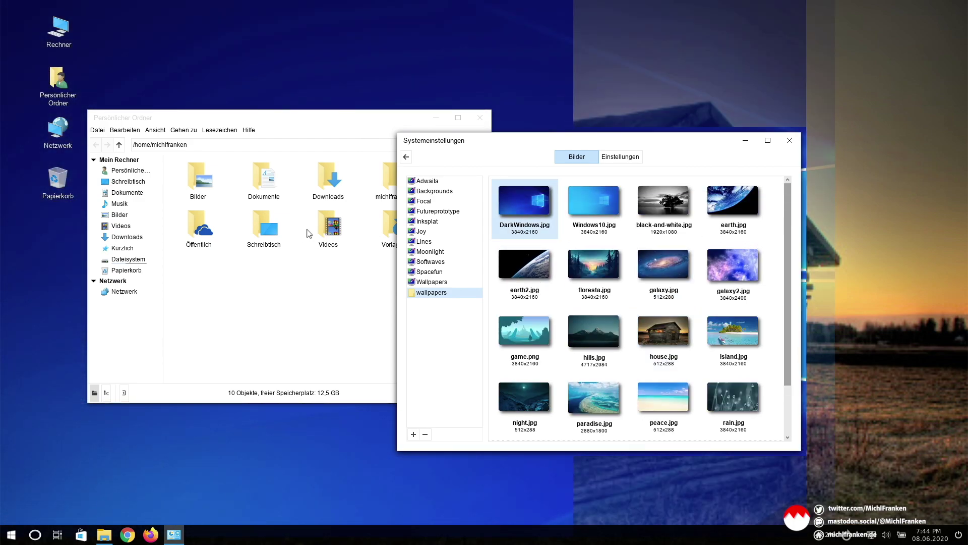
left_click(436, 117)
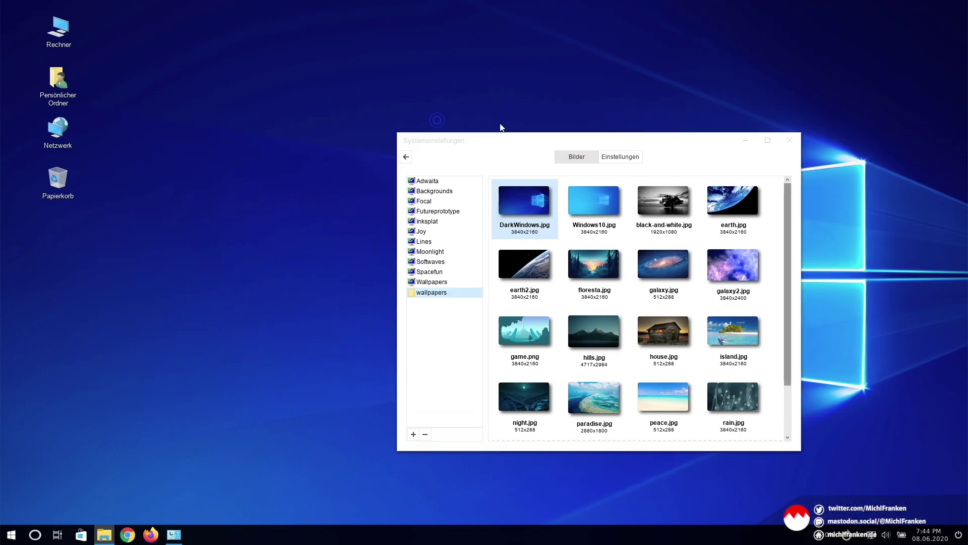
left_click(746, 141)
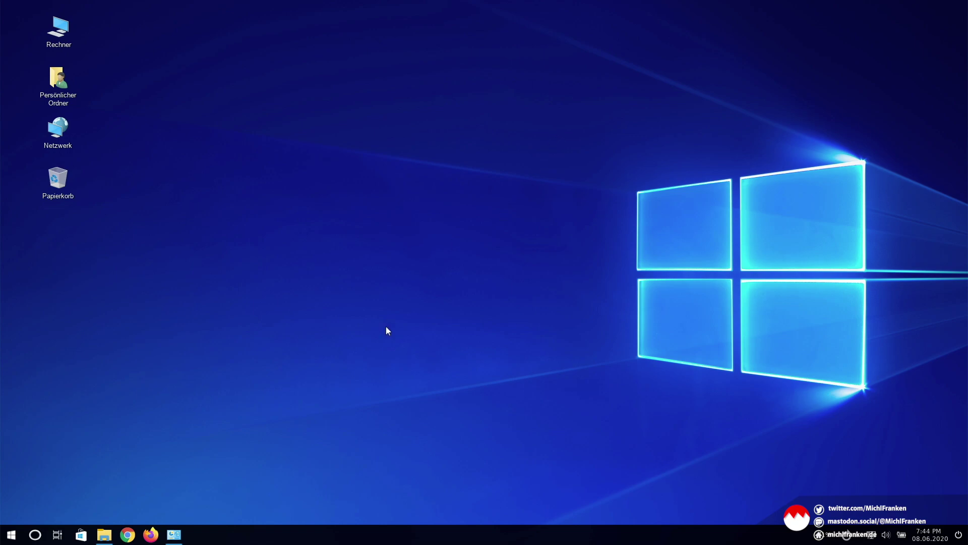
left_click(11, 535)
left_click(315, 429)
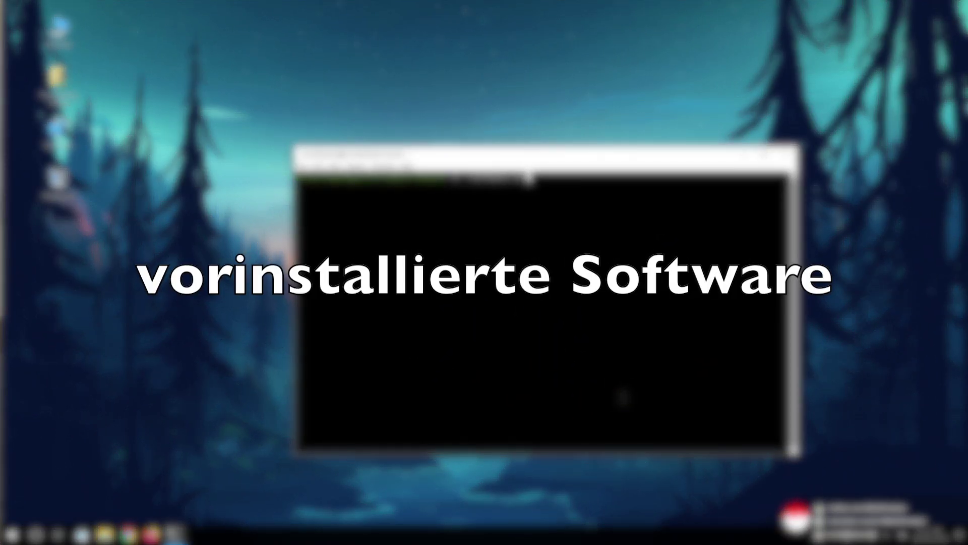
Run the ./software.sh script in the terminal to list the preinstalled software versions.
key("Return")
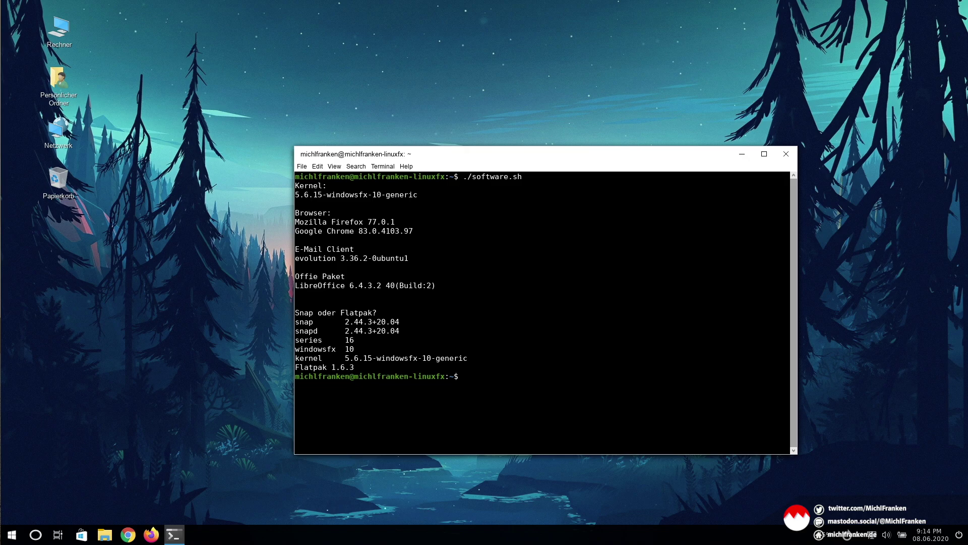
Examine the preinstalled programs in the start menu, under Spiele and through the full Alle Anwendungen list.
left_click(11, 536)
left_click(80, 389)
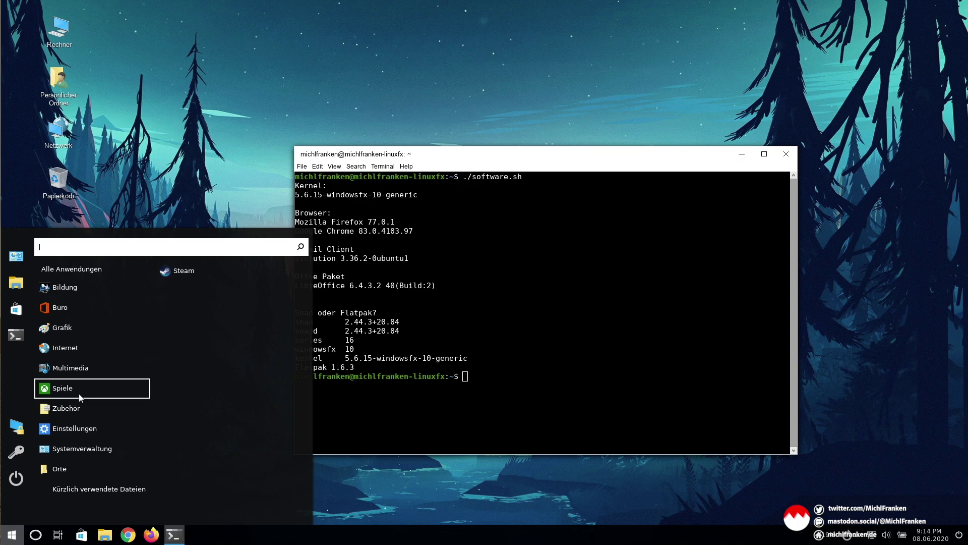
mouse_move(97, 269)
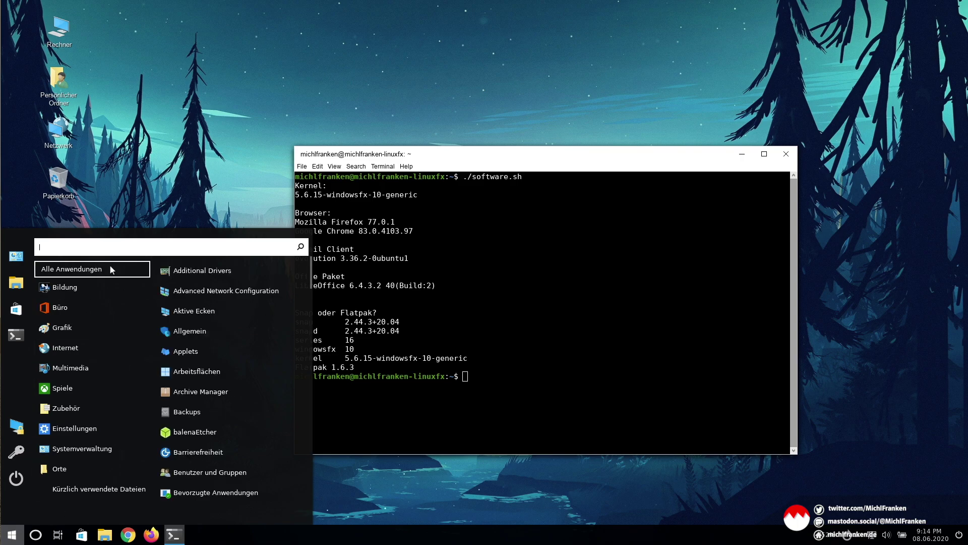
left_click_drag(311, 272, 310, 430)
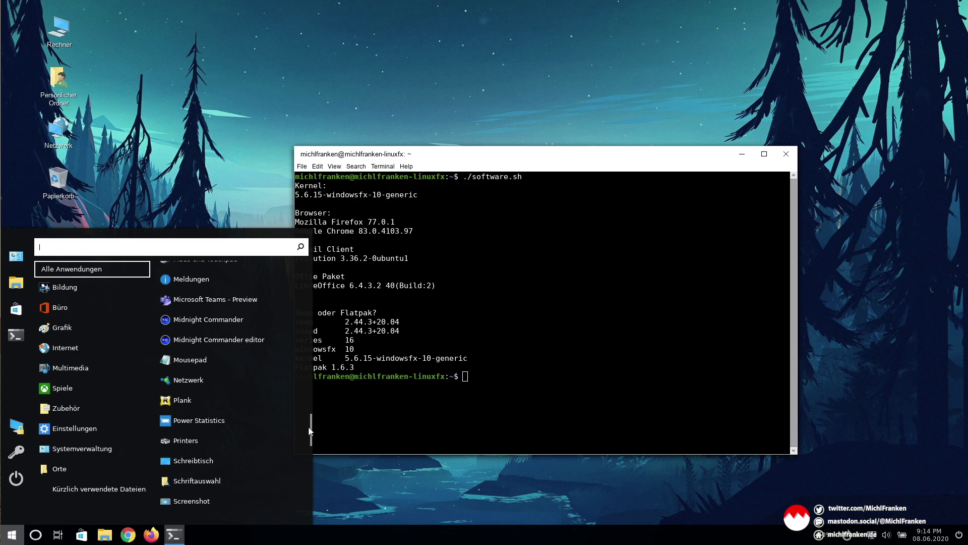
scroll(310, 431, "down", 1)
scroll(306, 436, "down", 2)
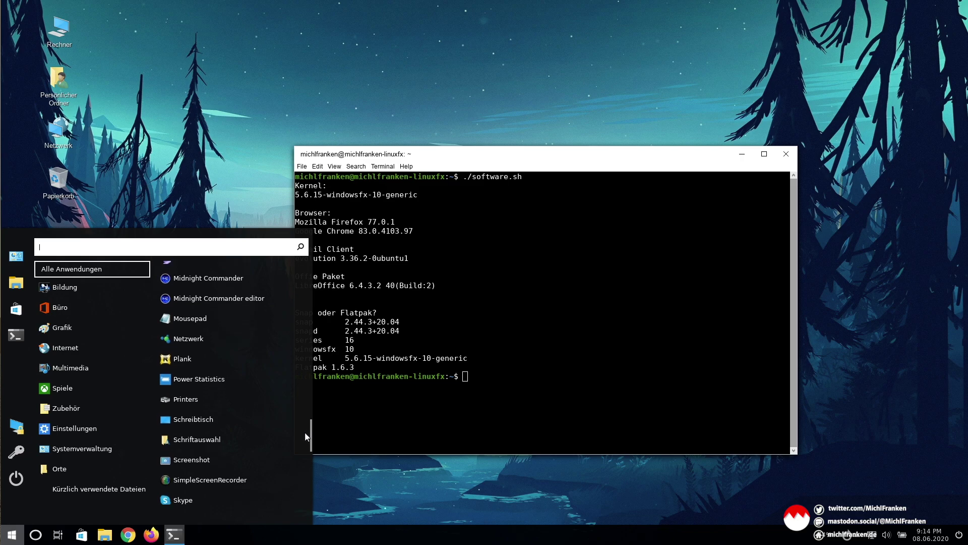
scroll(302, 451, "down", 5)
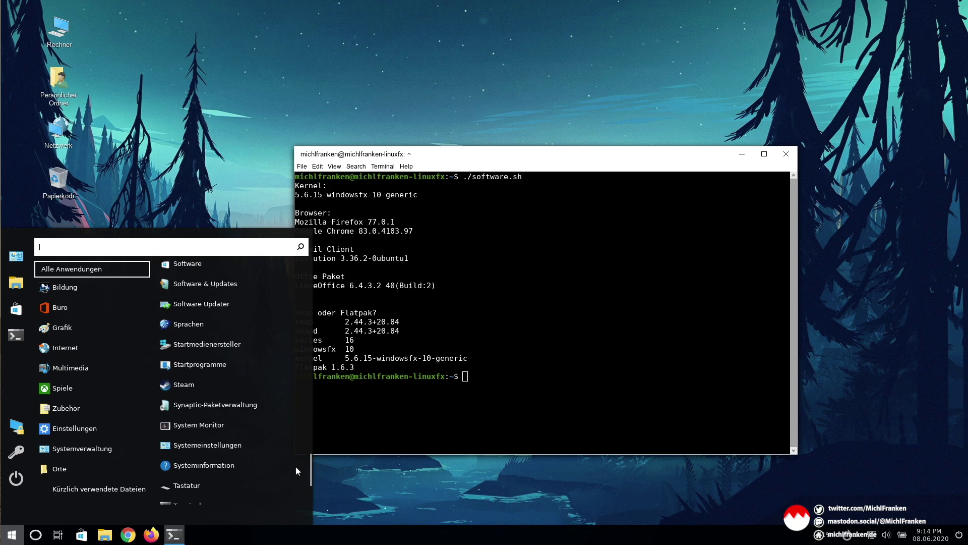
scroll(296, 466, "down", 1)
scroll(298, 476, "down", 3)
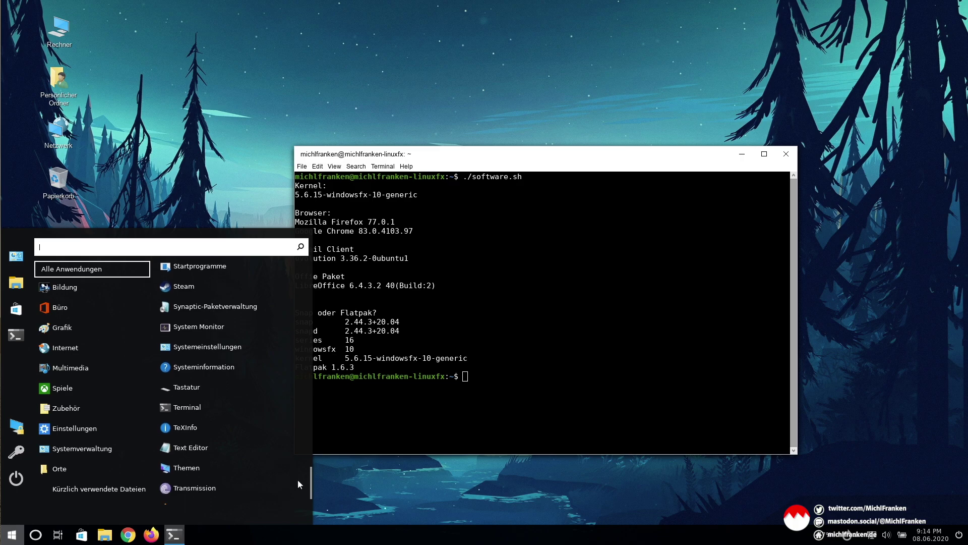
scroll(298, 479, "up", 15)
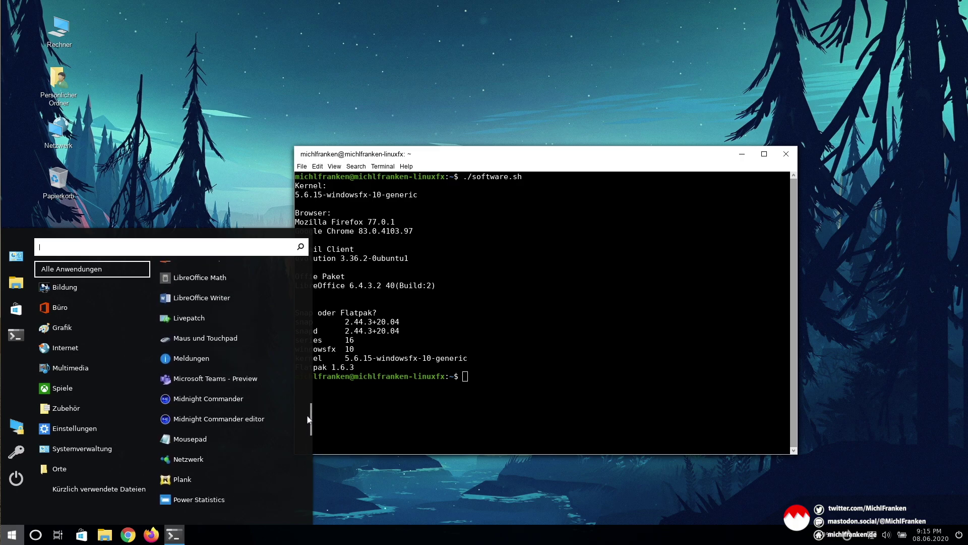
left_click_drag(309, 412, 309, 392)
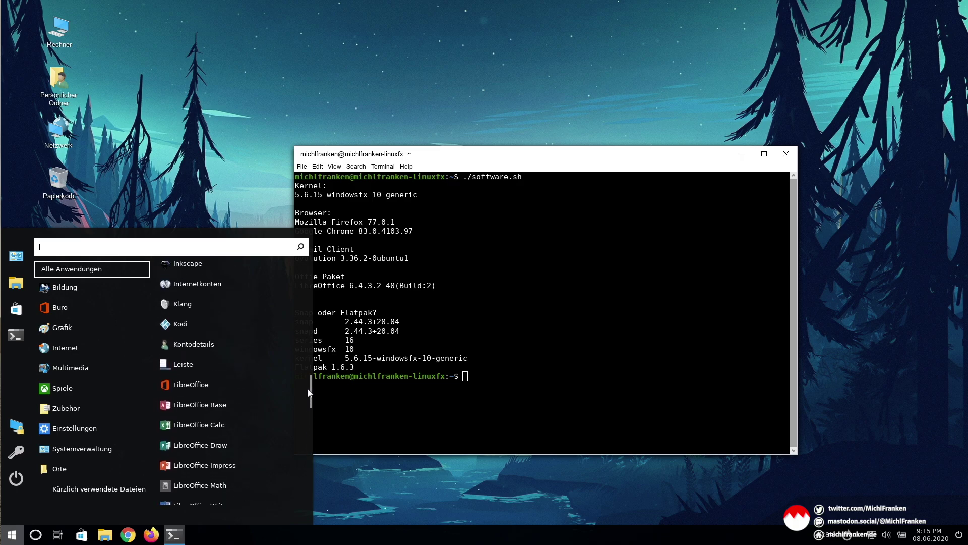
left_click_drag(309, 392, 300, 432)
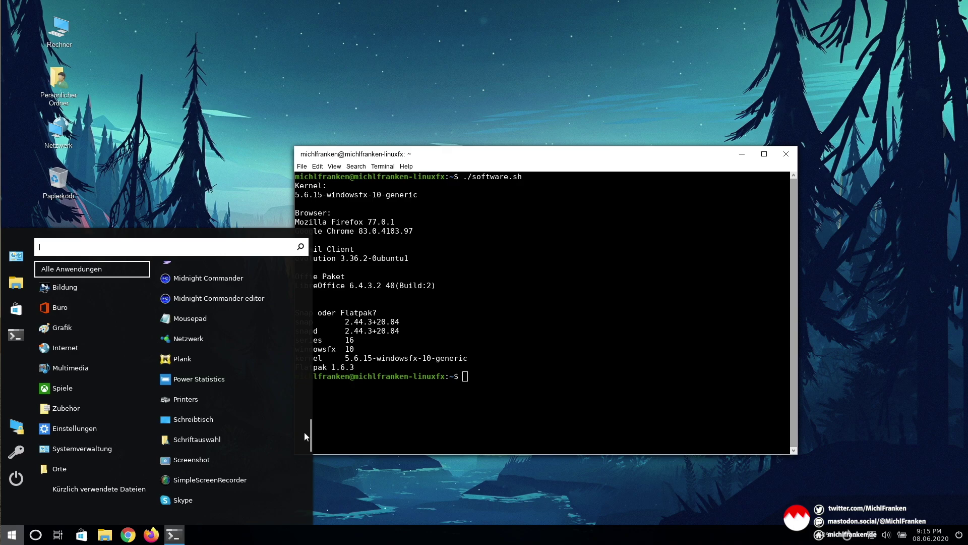
left_click_drag(305, 437, 303, 493)
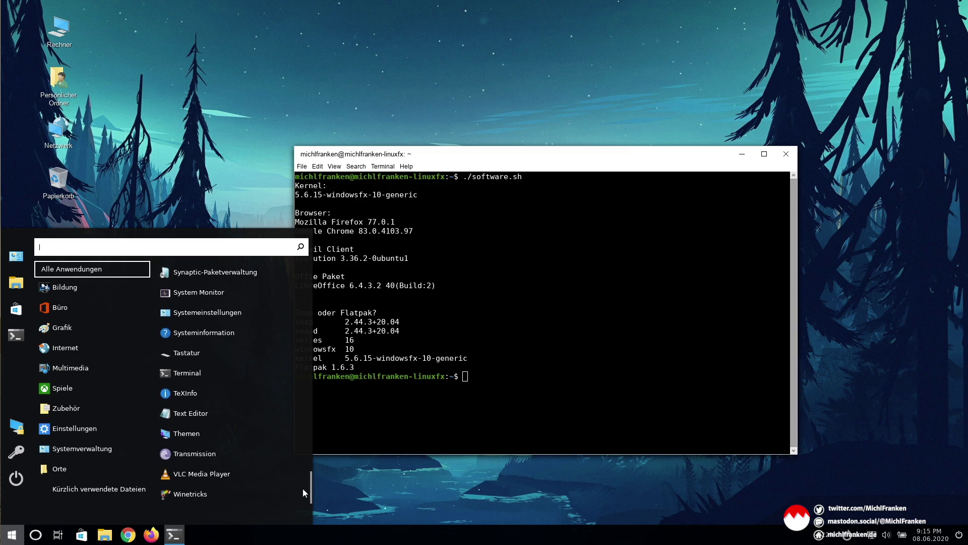
left_click(400, 492)
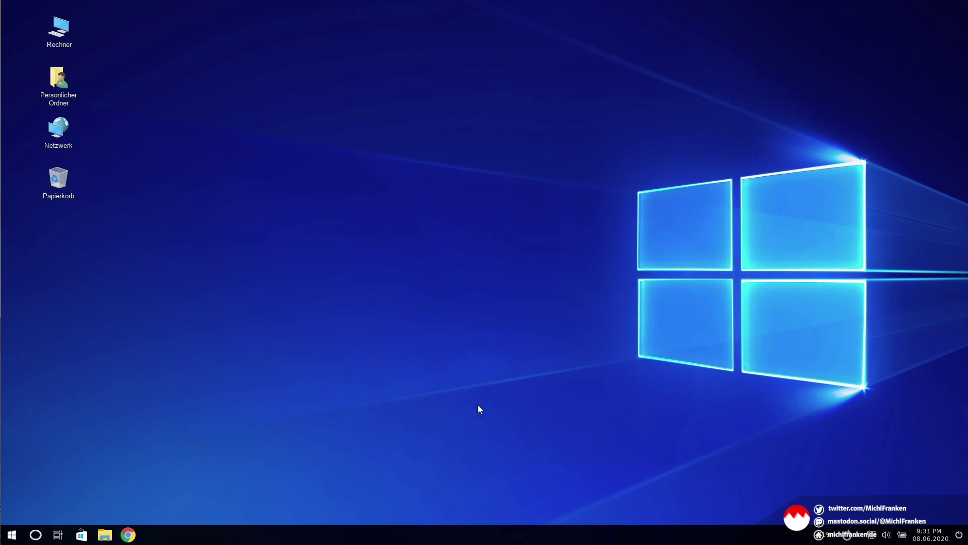
Open the file manager and the software store.
left_click(95, 534)
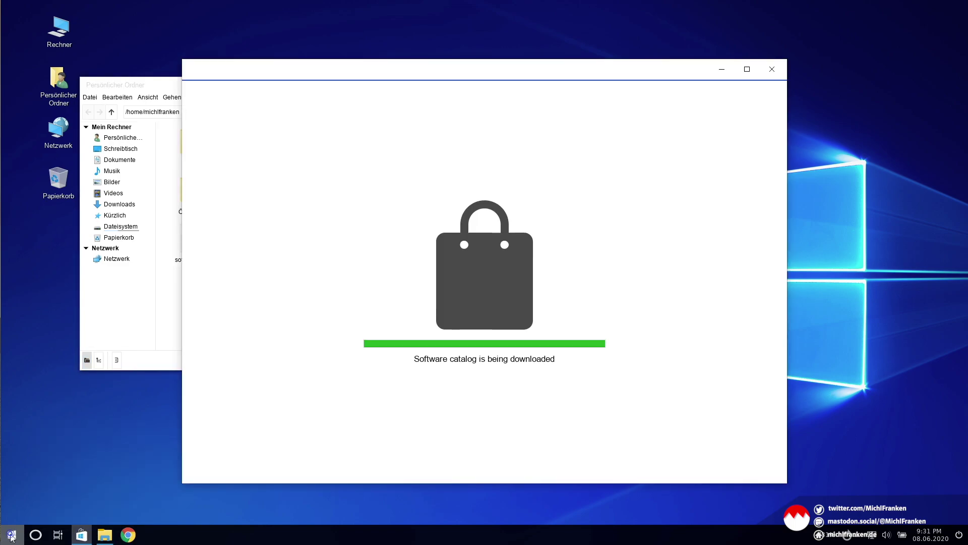
Look through the start menu's categories, including Multimedia, Internet, Bildung, Büro, Spiele, Einstellungen and Orte.
left_click(12, 534)
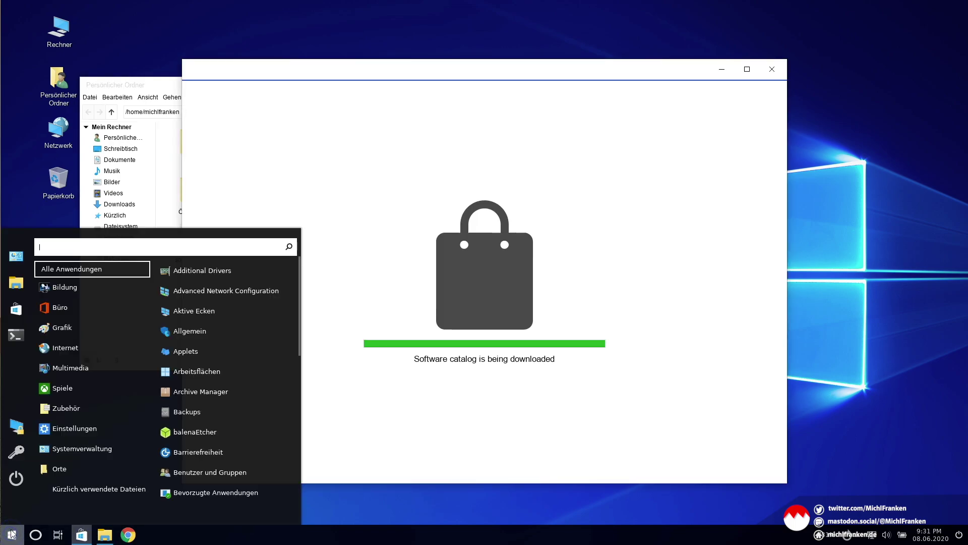
mouse_move(78, 370)
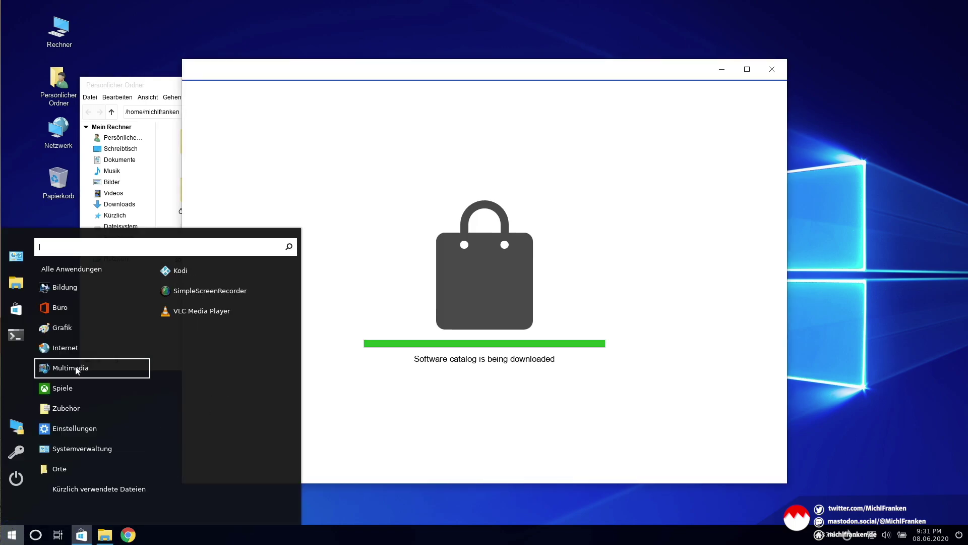
mouse_move(78, 347)
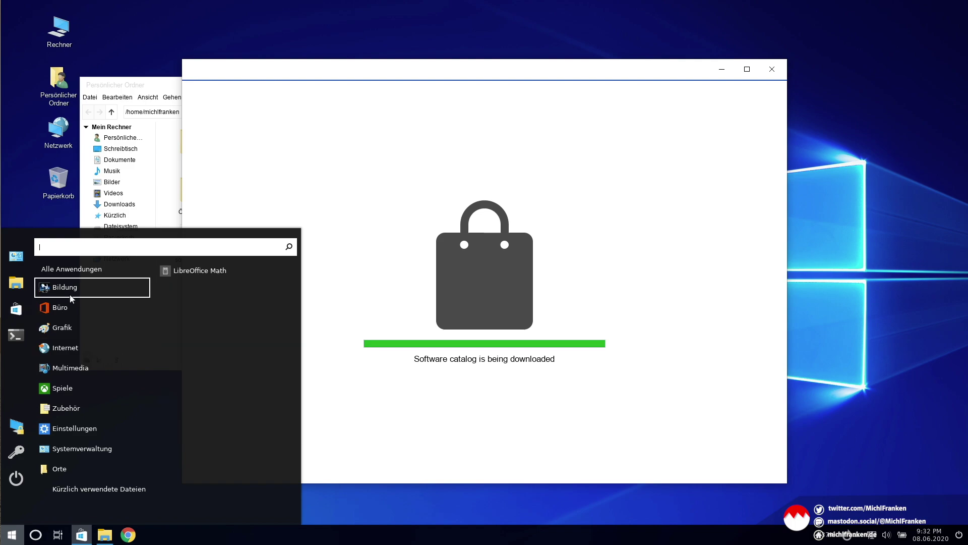
mouse_move(75, 273)
mouse_move(69, 309)
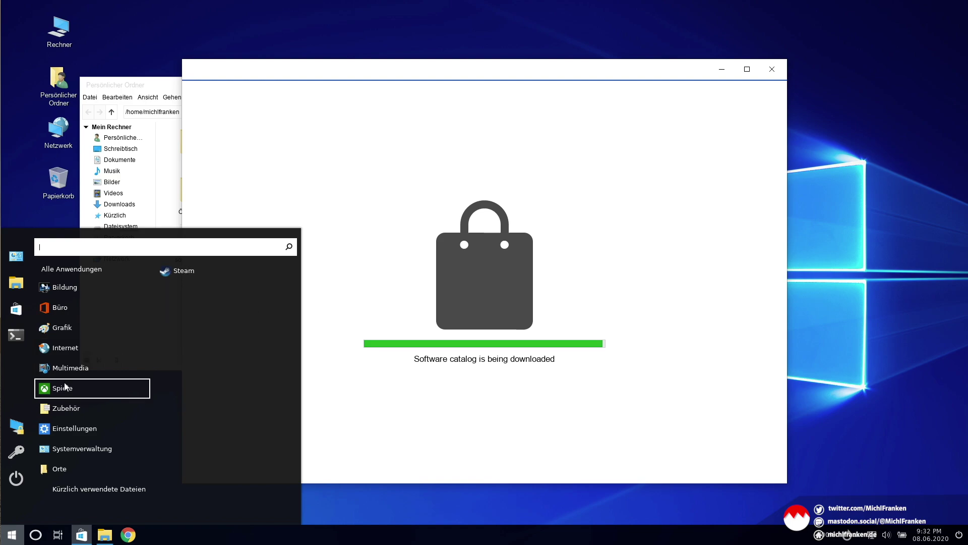
mouse_move(66, 406)
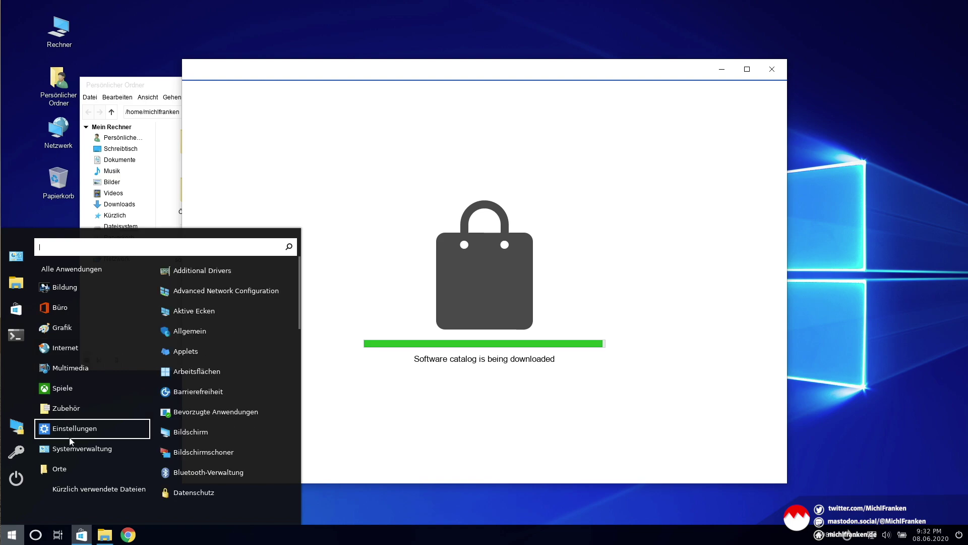
mouse_move(75, 468)
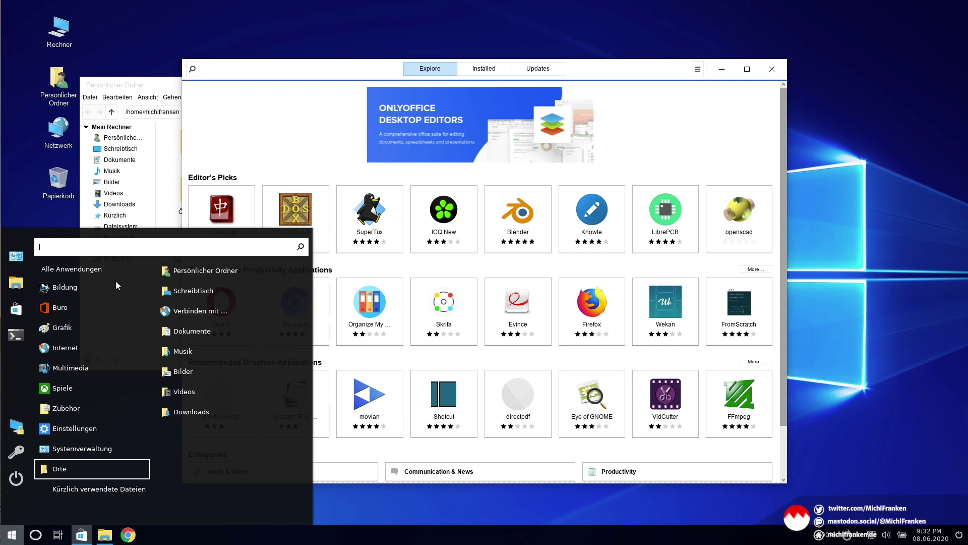
Open the system settings, close the software store, and move the settings window beside the file manager window.
left_click(23, 258)
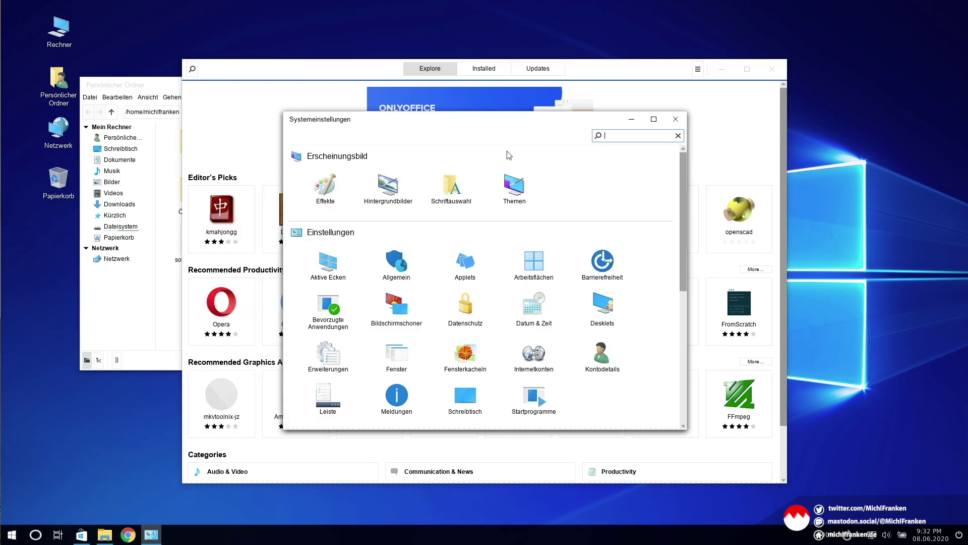
left_click_drag(508, 123, 201, 184)
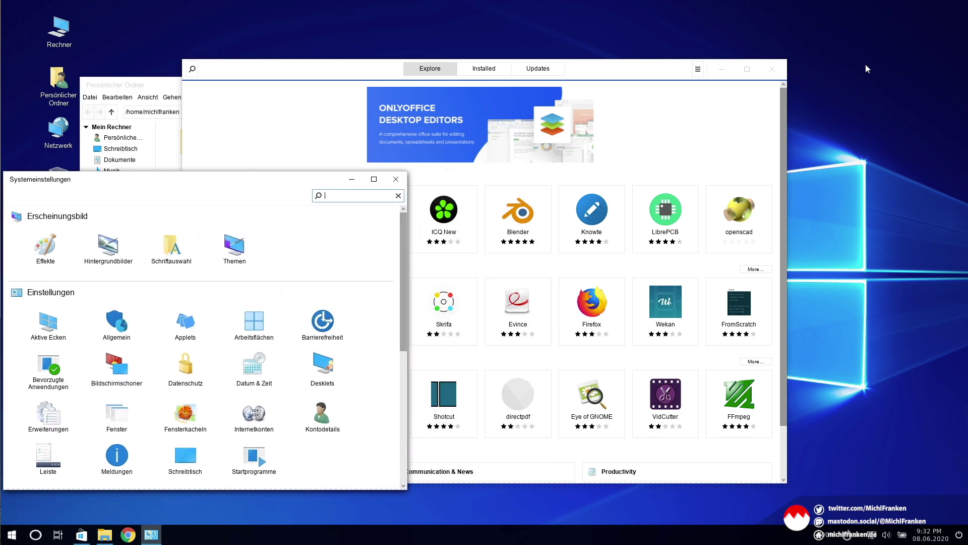
left_click(772, 68)
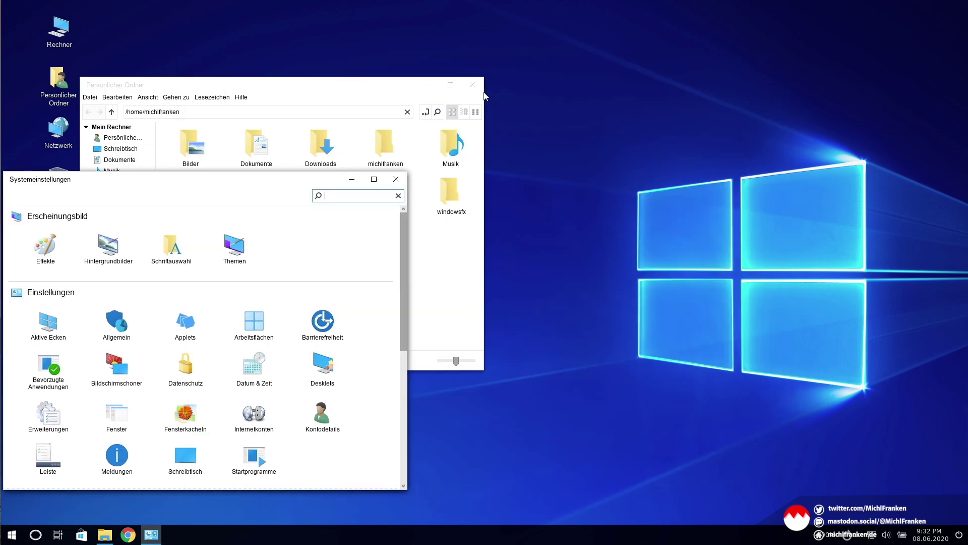
left_click_drag(247, 179, 654, 113)
Try the file manager's icon, list and compact views and the icon zoom for the home folder, ending in list view.
left_click(220, 299)
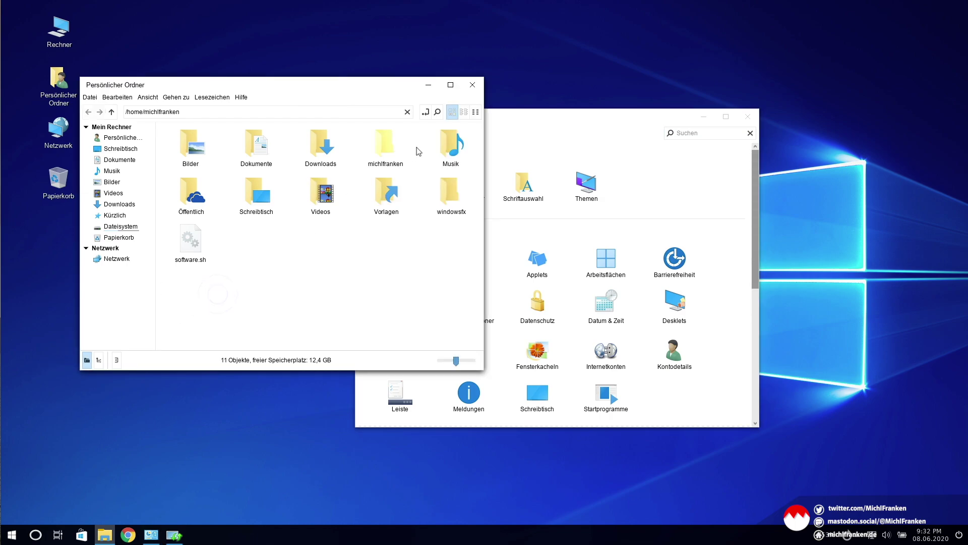
left_click(464, 114)
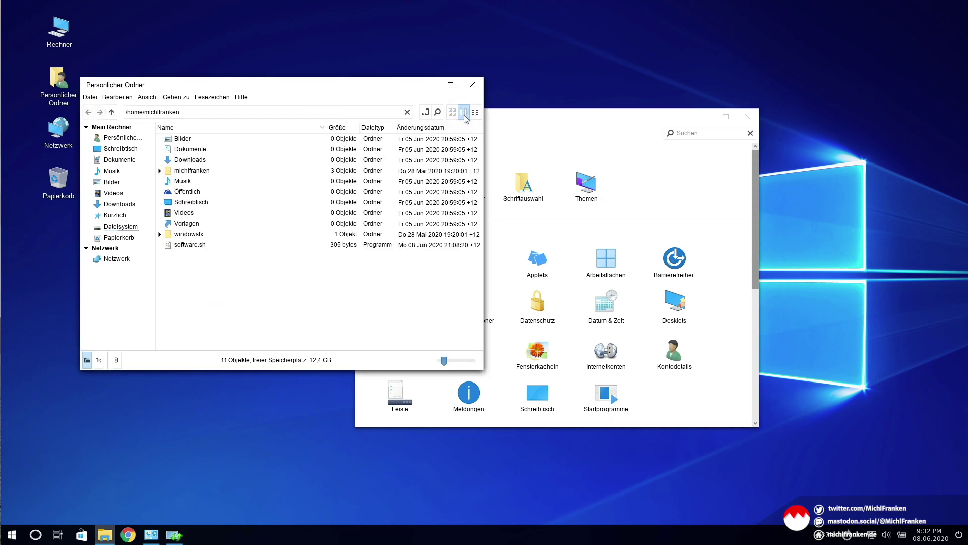
left_click(475, 113)
left_click(453, 113)
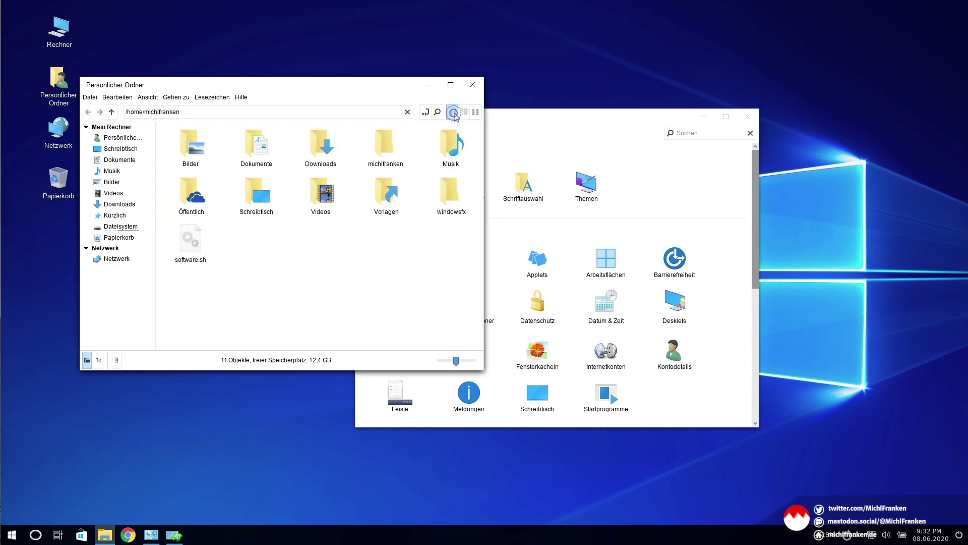
mouse_move(457, 362)
left_mouse_down()
mouse_move(466, 361)
mouse_move(429, 359)
mouse_move(477, 364)
mouse_move(450, 359)
mouse_move(468, 364)
left_mouse_up()
left_click(464, 111)
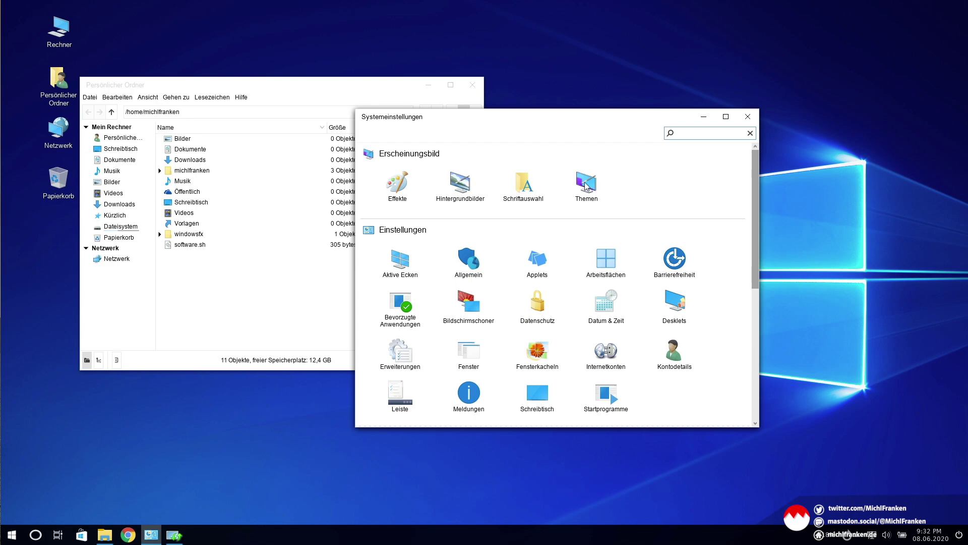
Look at the Allgemein, Applets and Arbeitsflächen pages of the system settings.
left_click(468, 262)
left_click(364, 134)
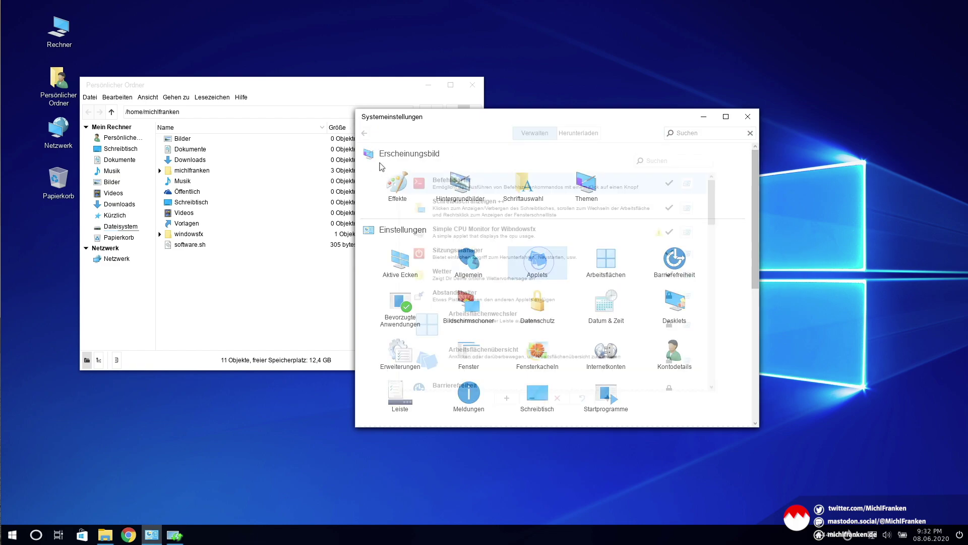
left_click(364, 133)
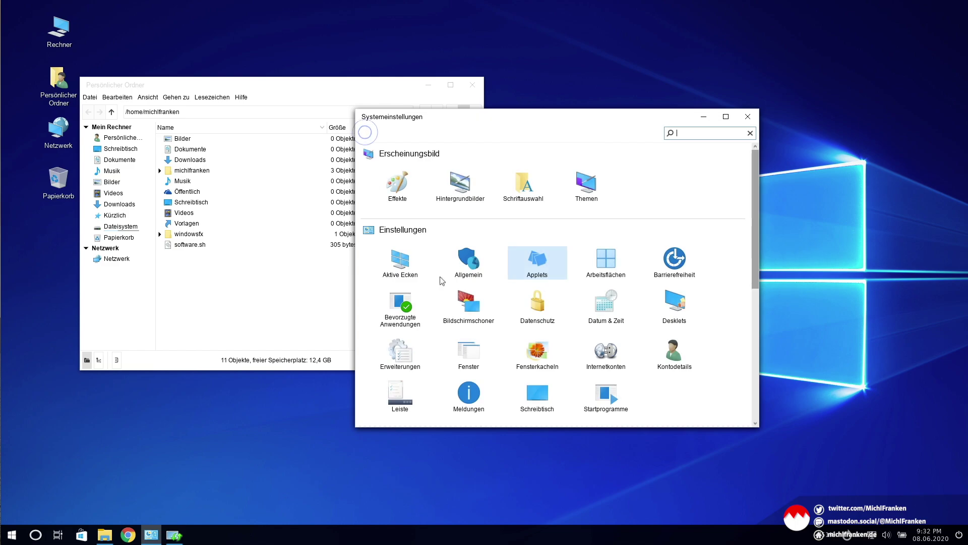
left_click(614, 262)
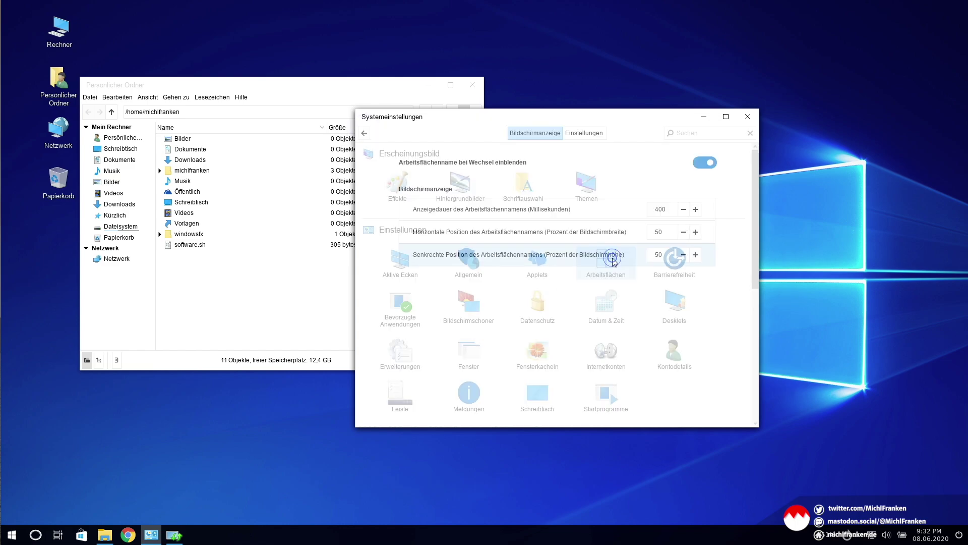
left_click(364, 133)
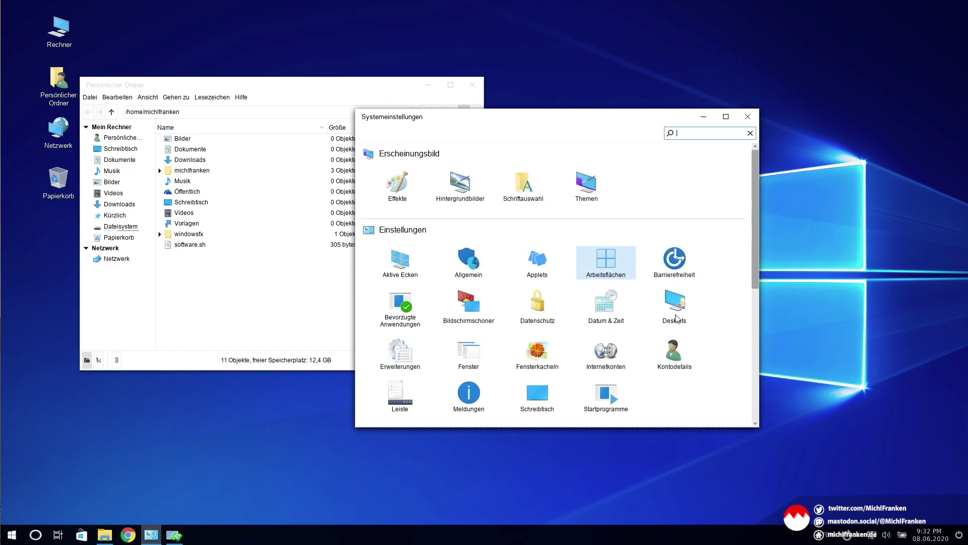
Switch off Verbindung überprüfen in the Datenschutz settings and return to the settings overview.
left_click(536, 308)
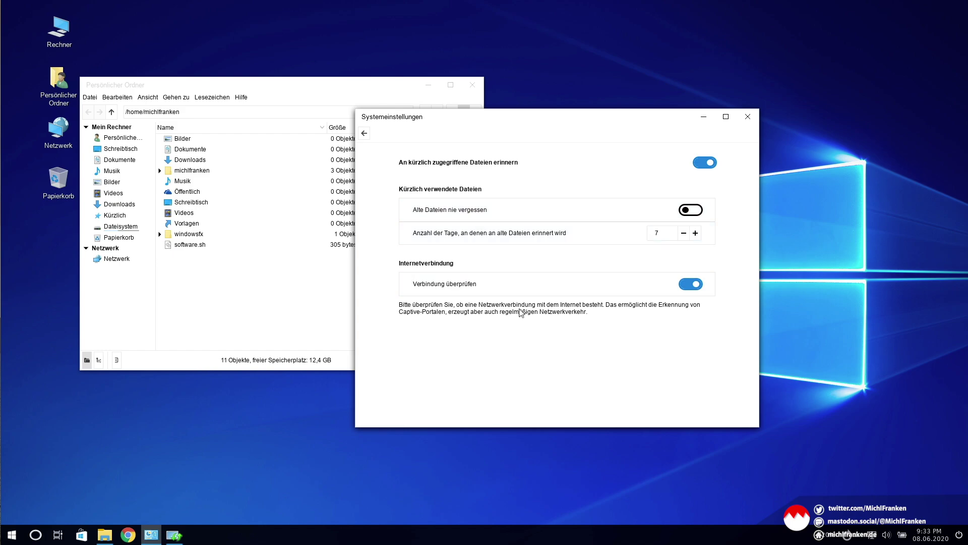
left_click(687, 285)
left_click(363, 134)
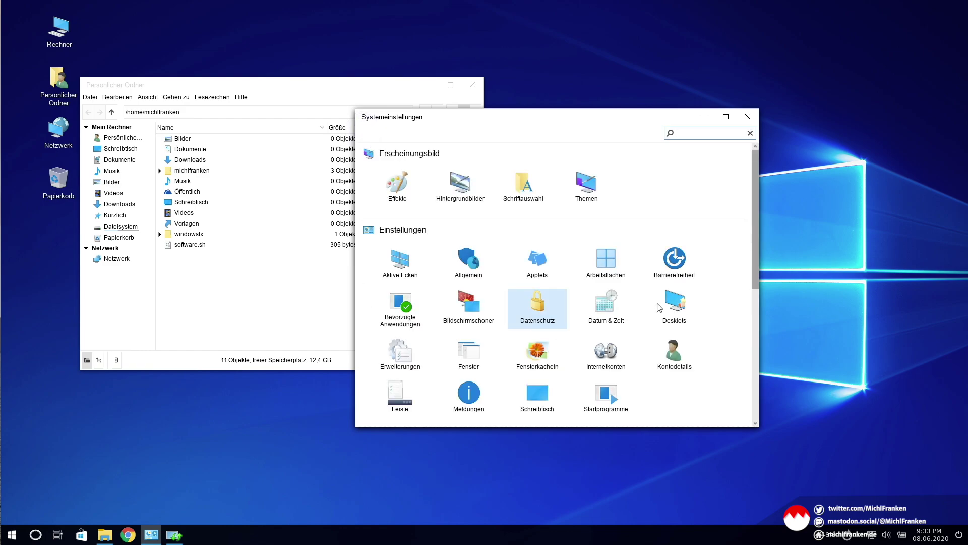
Examine the desktop icon options under Schreibtisch and the notification options under Meldungen.
scroll(659, 307, "down", 1)
scroll(659, 307, "down", 2)
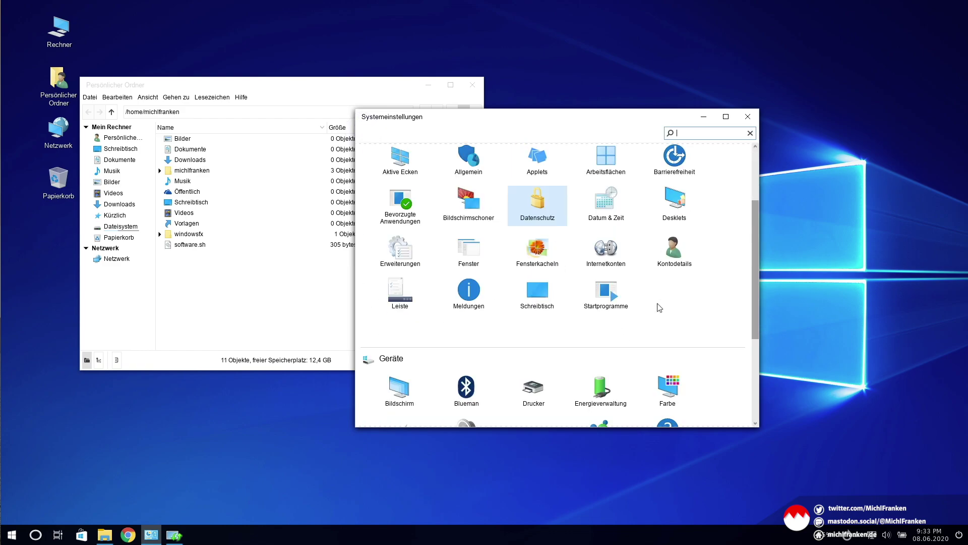
left_click(532, 295)
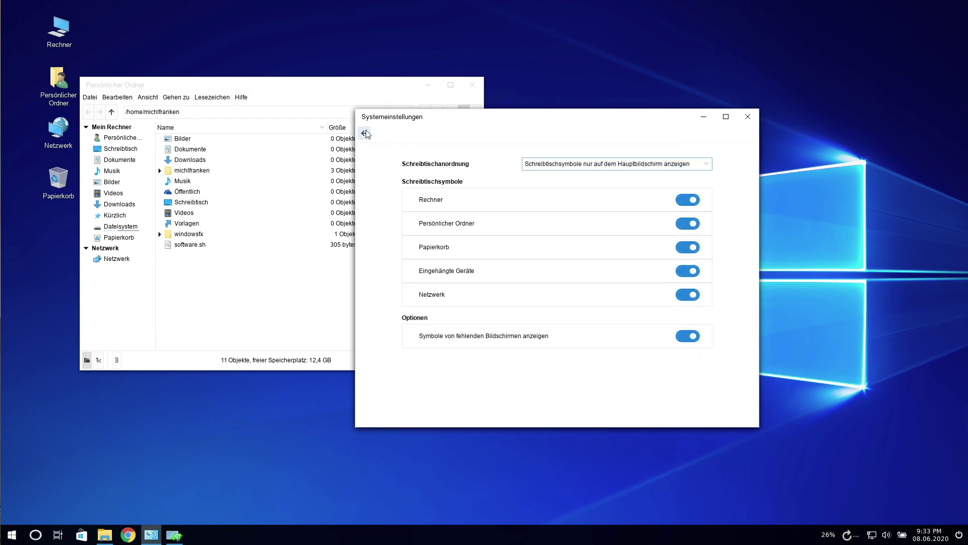
left_click(365, 134)
left_click(474, 295)
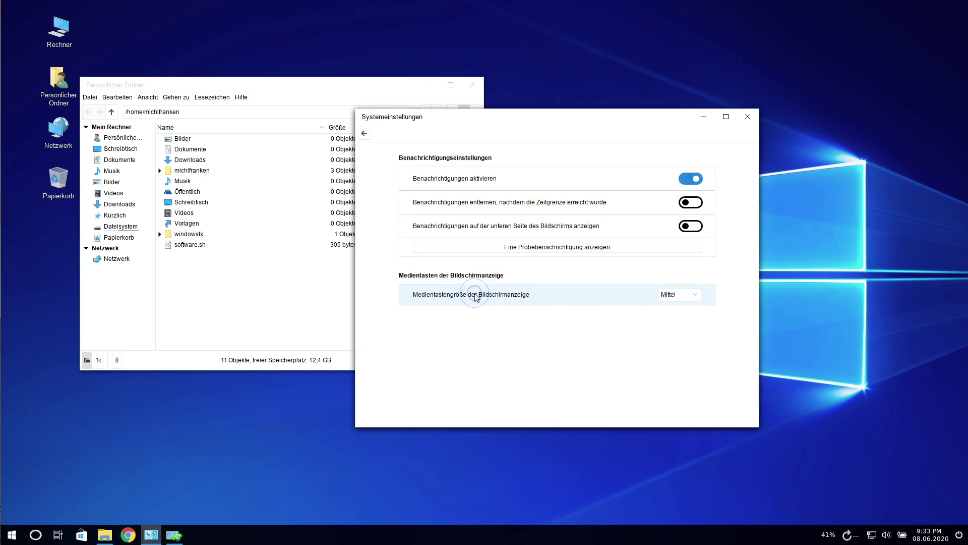
left_click(364, 134)
Examine the Farbe and Systeminformation settings pages, the Themen page and its Hinzufügen/Entfernen section.
scroll(614, 333, "down", 1)
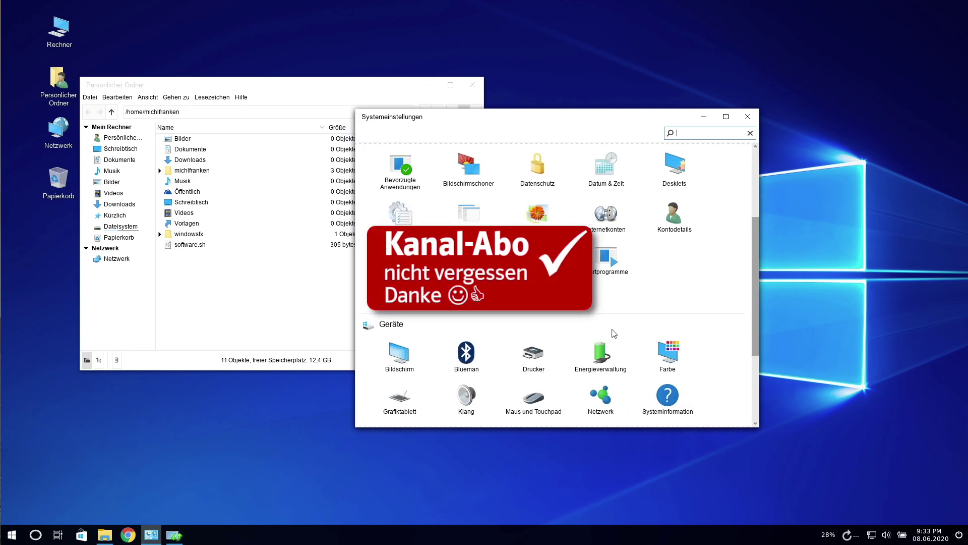
scroll(614, 333, "down", 4)
left_click(673, 222)
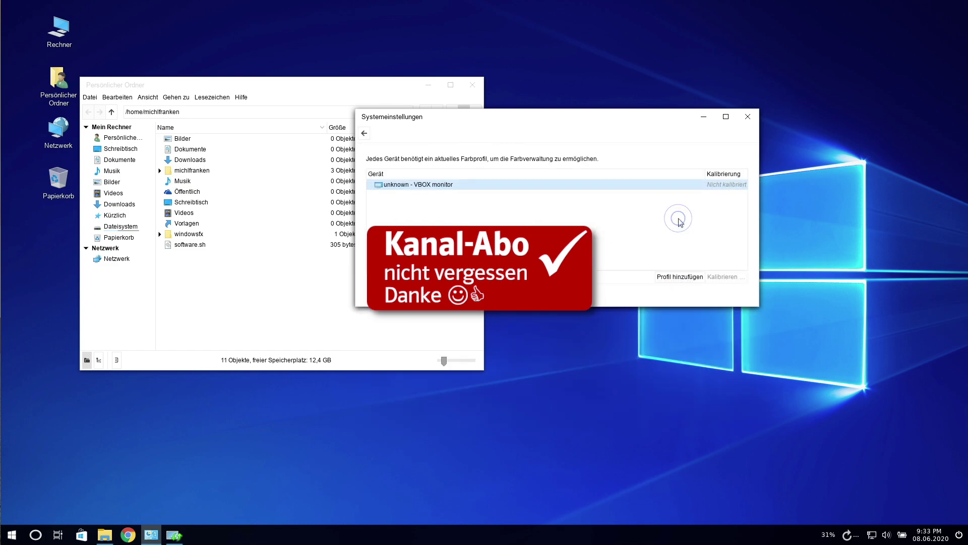
left_click(363, 134)
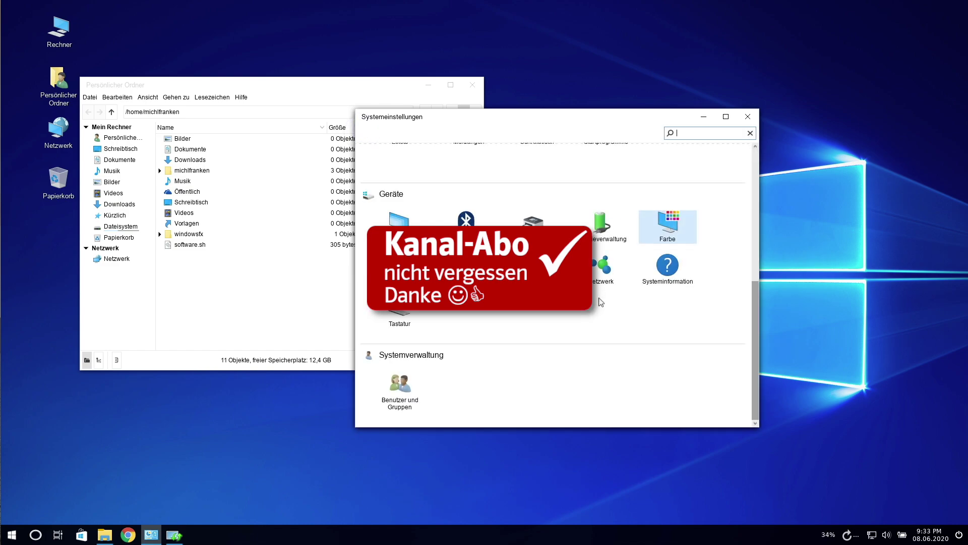
left_click(665, 266)
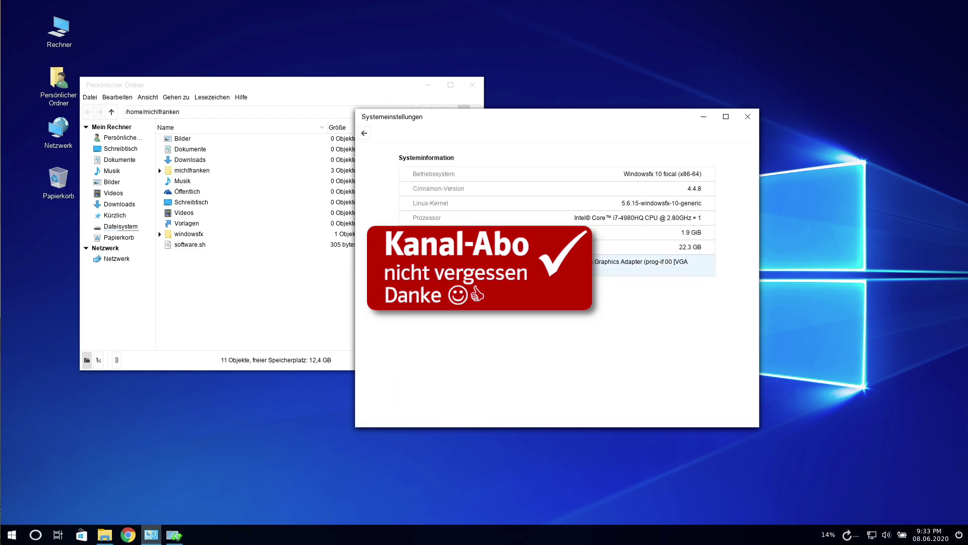
left_click(362, 134)
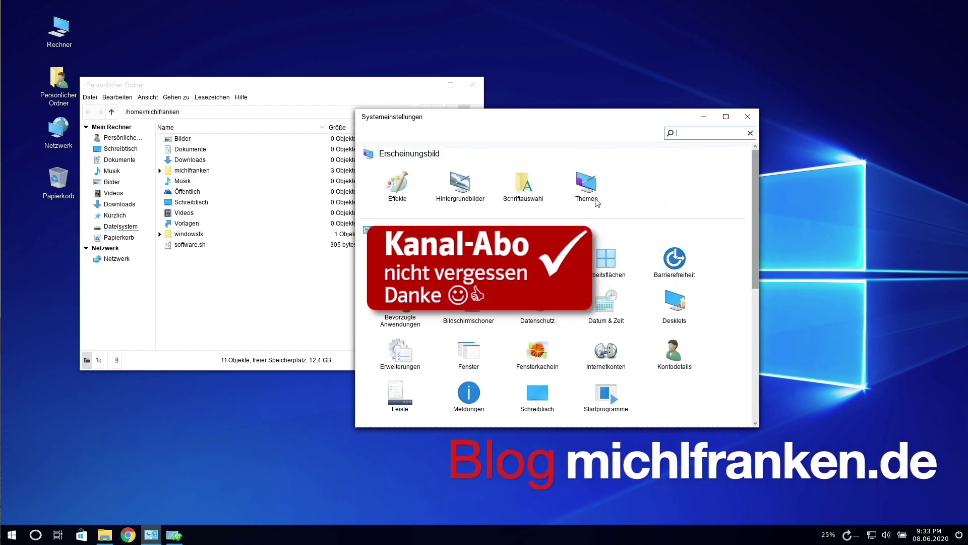
left_click(595, 185)
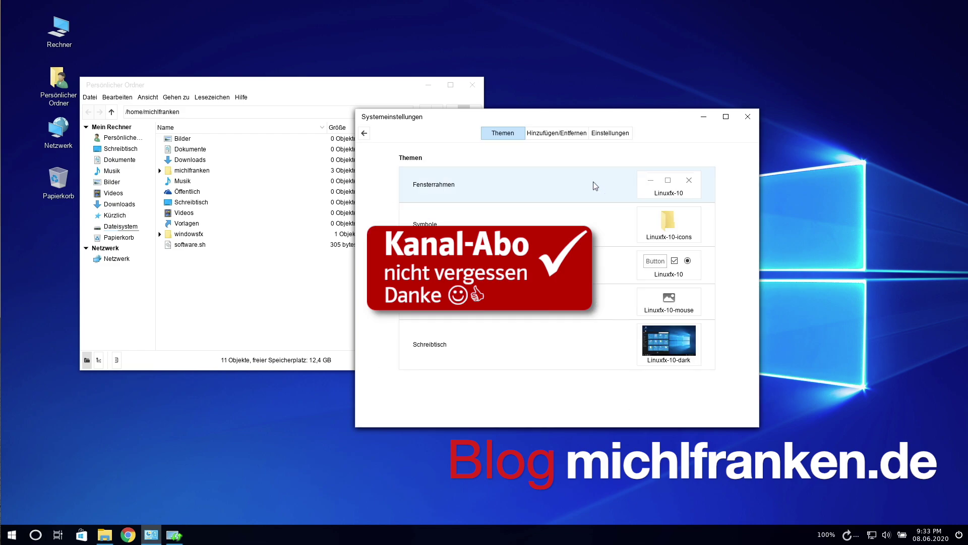
left_click(550, 133)
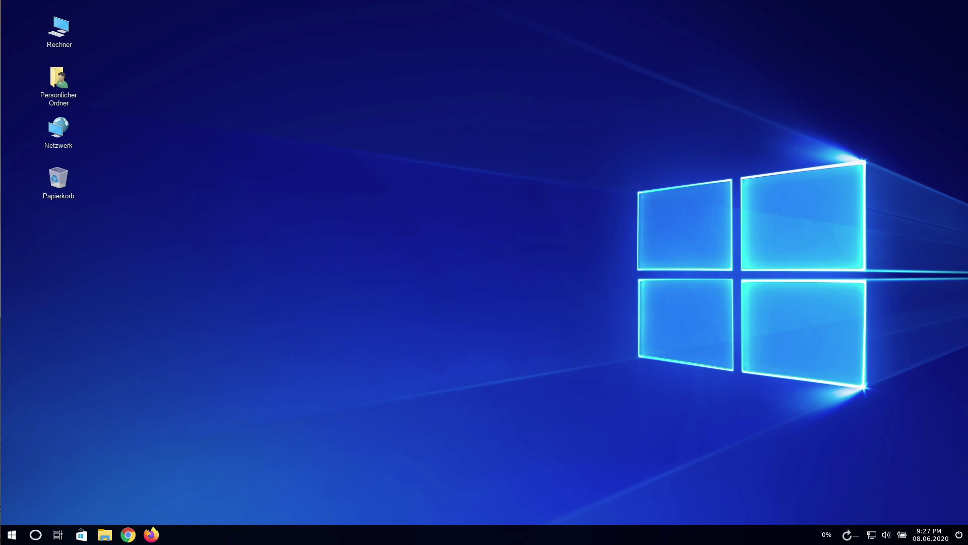
Request a system shutdown so that the session dialog opens.
left_click(15, 533)
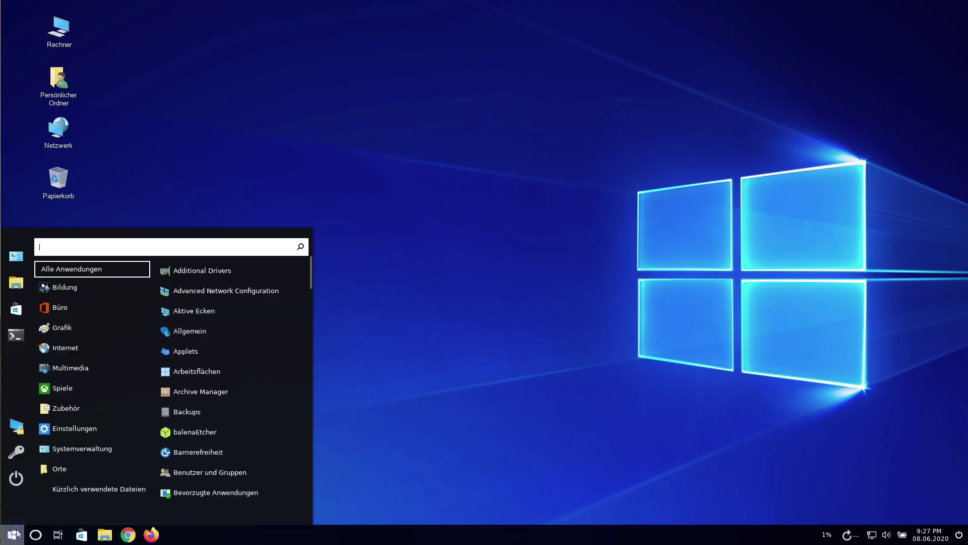
left_click(17, 478)
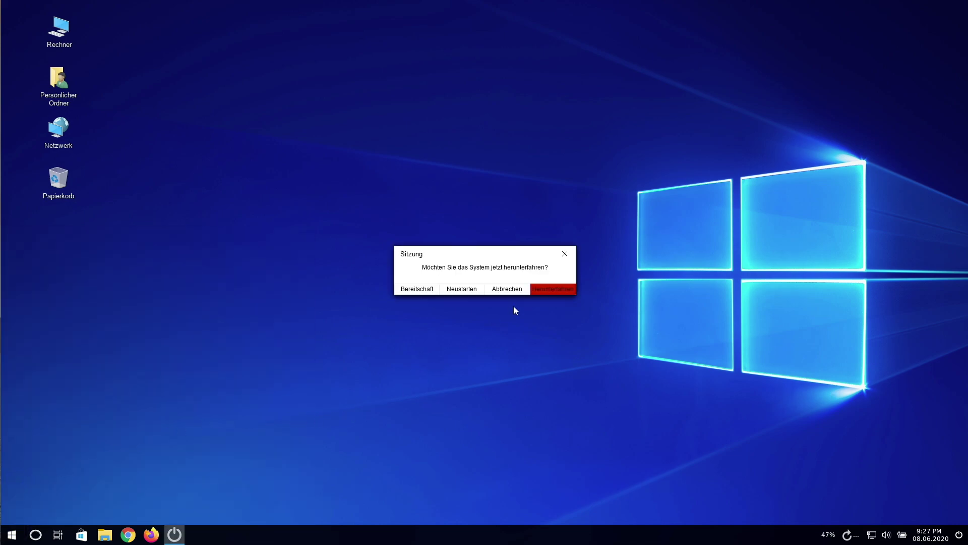